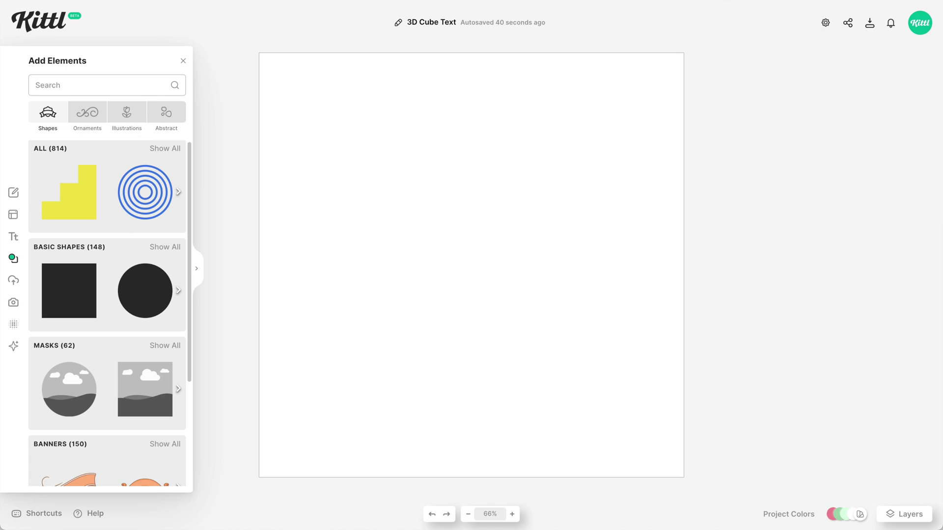
# Add a black square, skew it into a slanted parallelogram, and place a copy beside it.
pyautogui.click(91, 303)
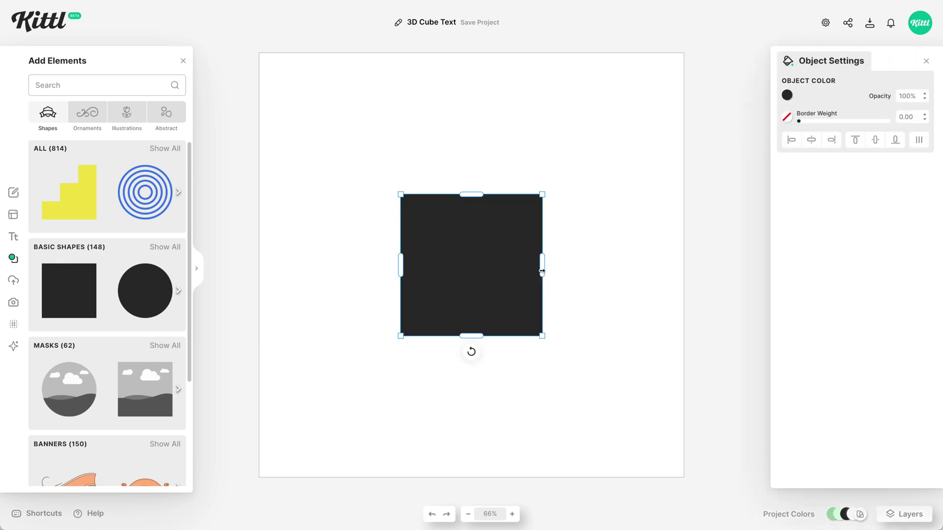
pyautogui.moveTo(542, 271); pyautogui.dragTo(511, 295)
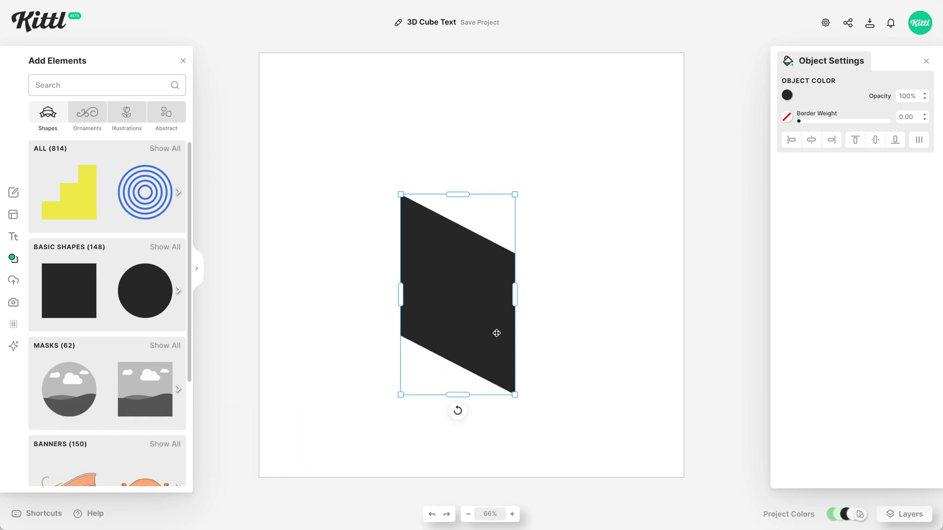
pyautogui.moveTo(496, 334); pyautogui.dragTo(568, 301)
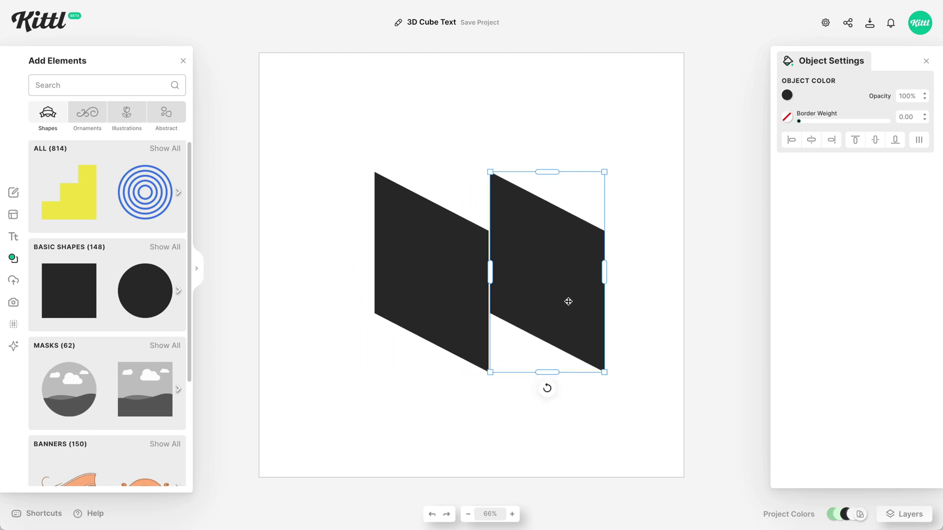
# Flip the copy horizontally and nudge it left against the original, forming a V.
pyautogui.rightClick(568, 301)
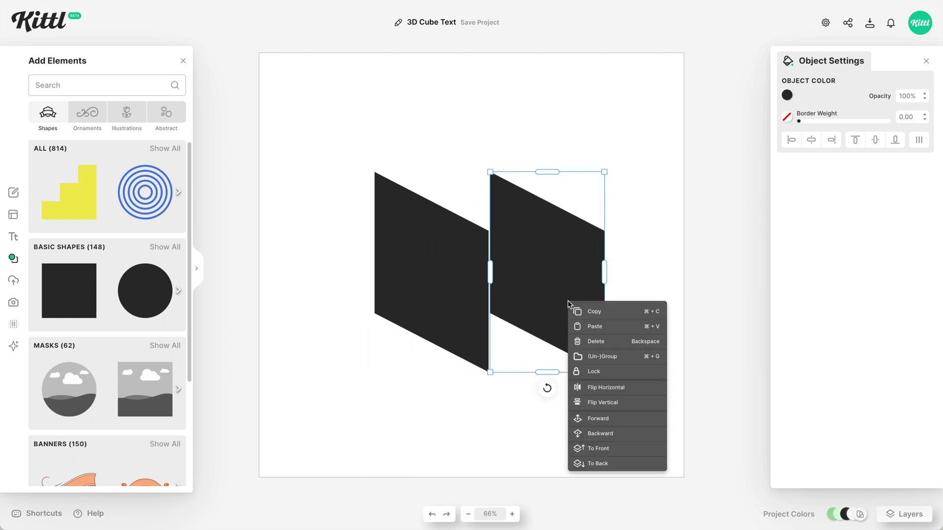
pyautogui.click(588, 388)
pyautogui.moveTo(533, 324); pyautogui.dragTo(533, 325)
pyautogui.press('Left')
pyautogui.press('Left')
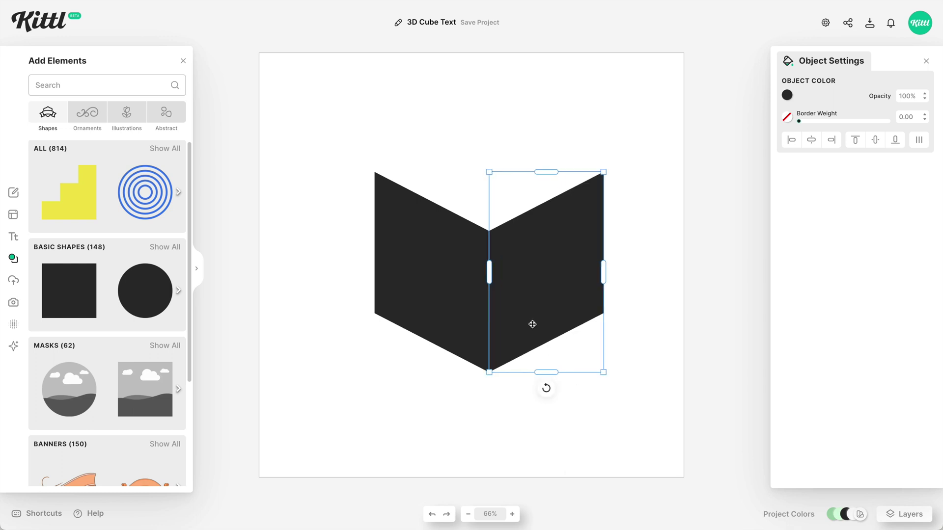
pyautogui.click(535, 393)
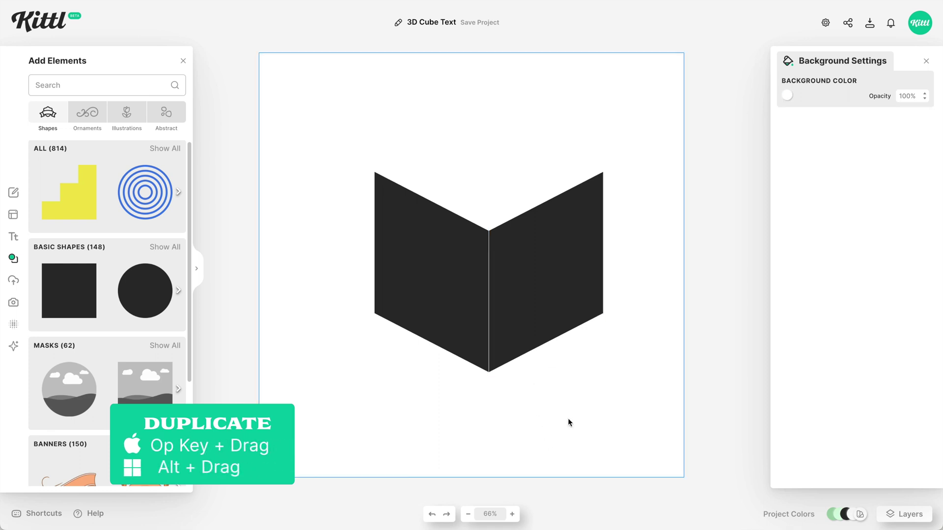
# Group both side faces, centre the group horizontally, and move it lower on the canvas.
pyautogui.moveTo(607, 386); pyautogui.dragTo(335, 242)
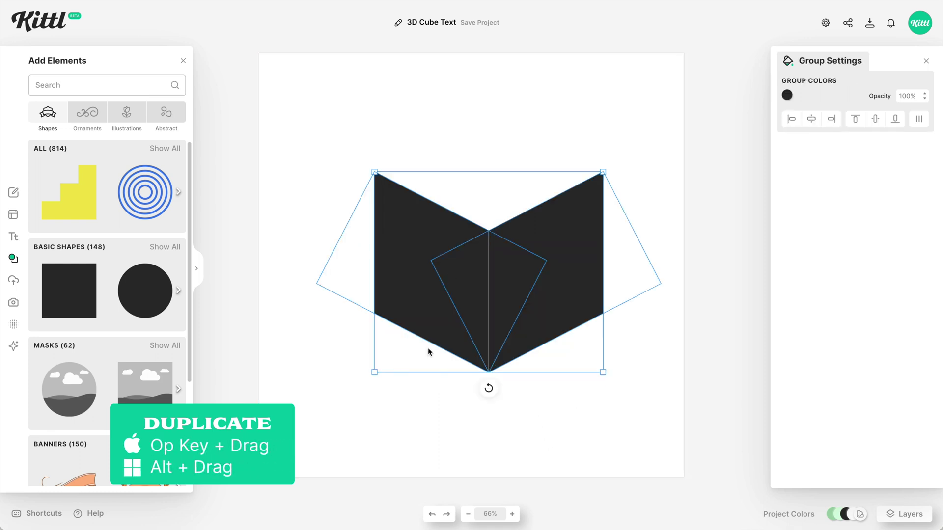
pyautogui.hotkey('ctrl', 'g')
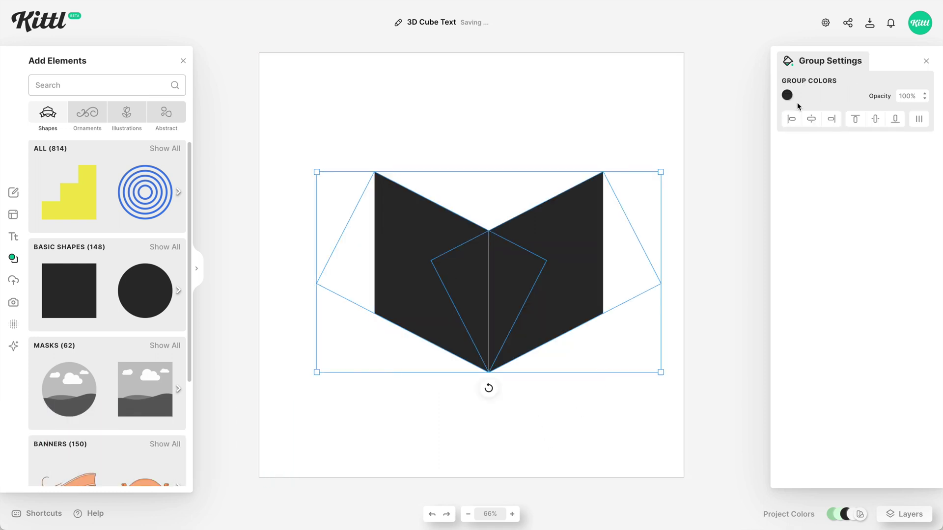
pyautogui.click(810, 121)
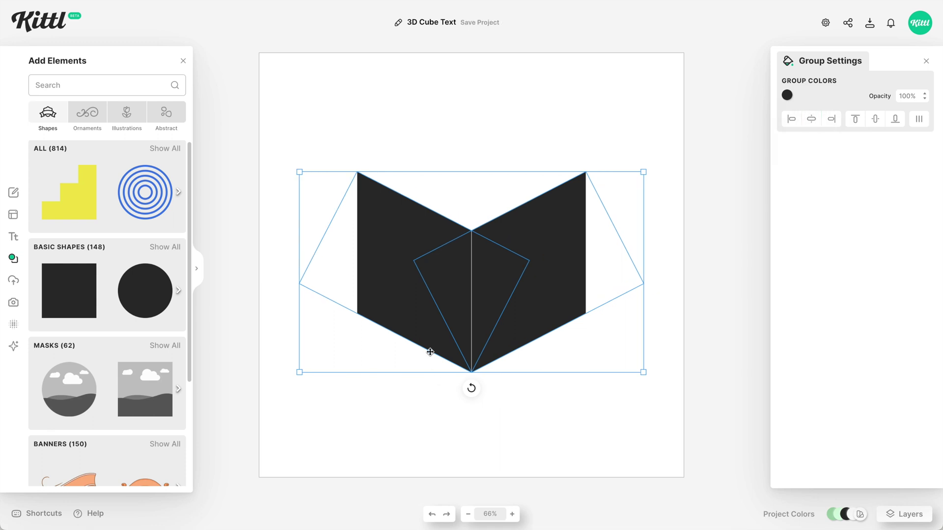
pyautogui.moveTo(461, 338); pyautogui.dragTo(486, 355)
pyautogui.click(512, 154)
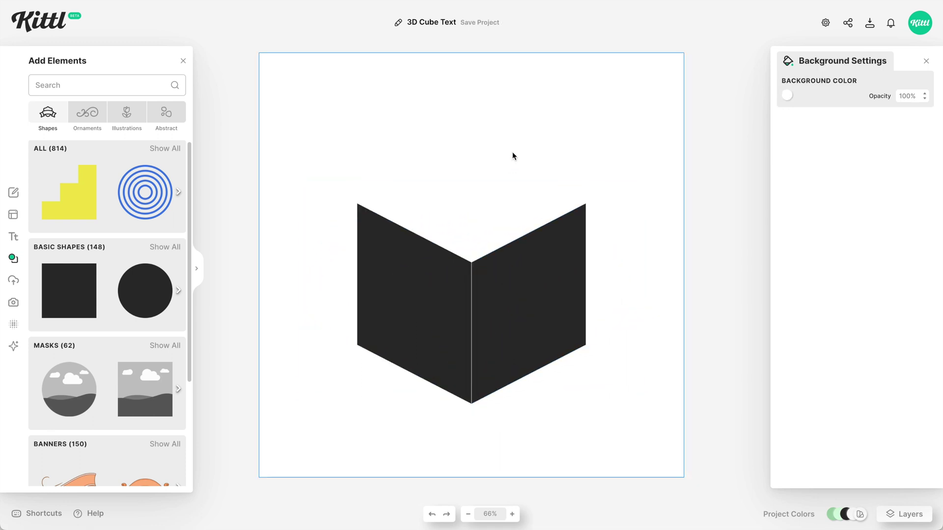
# Add a diamond from all basic shapes and place it above the two side faces.
pyautogui.click(165, 247)
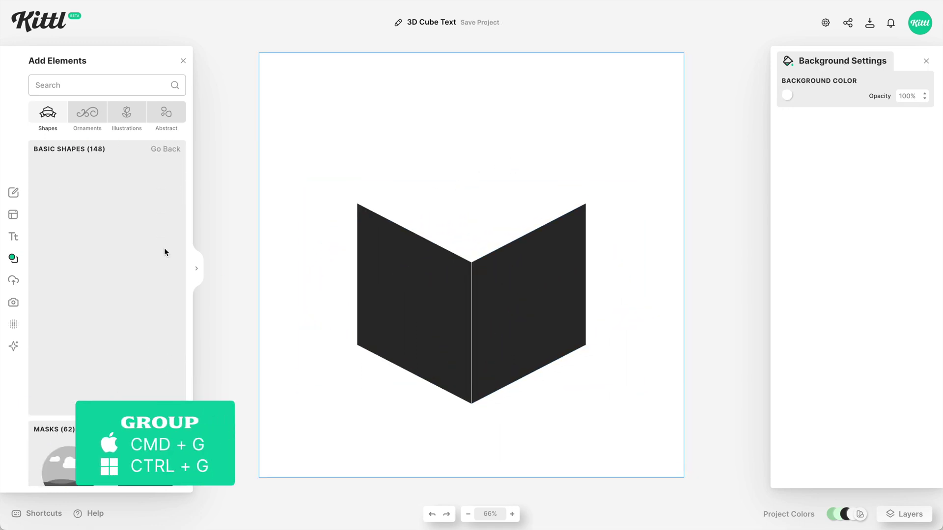
pyautogui.scroll(-5, 118, 349)
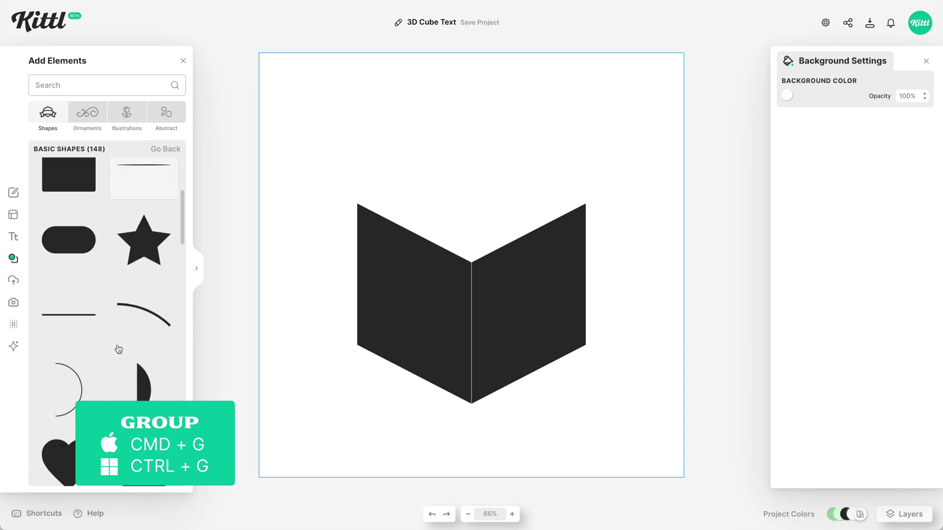
pyautogui.scroll(-5, 119, 349)
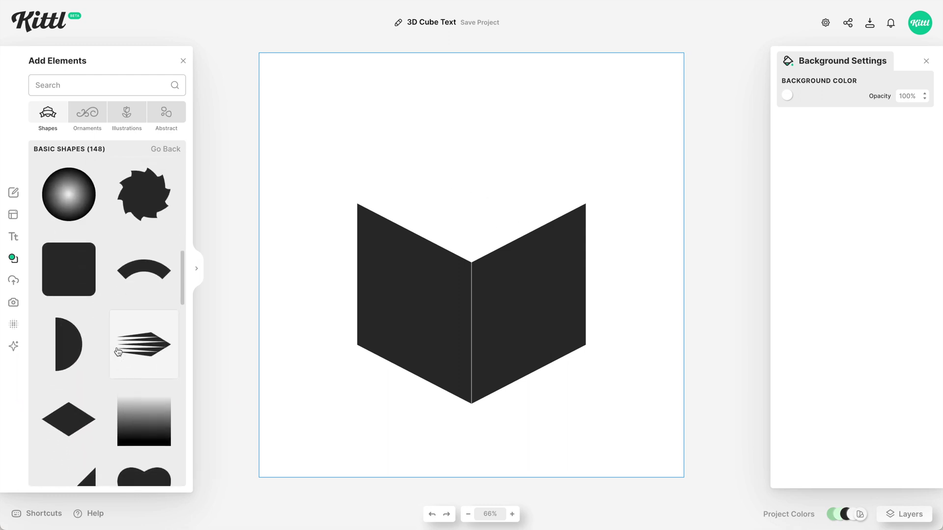
pyautogui.click(77, 429)
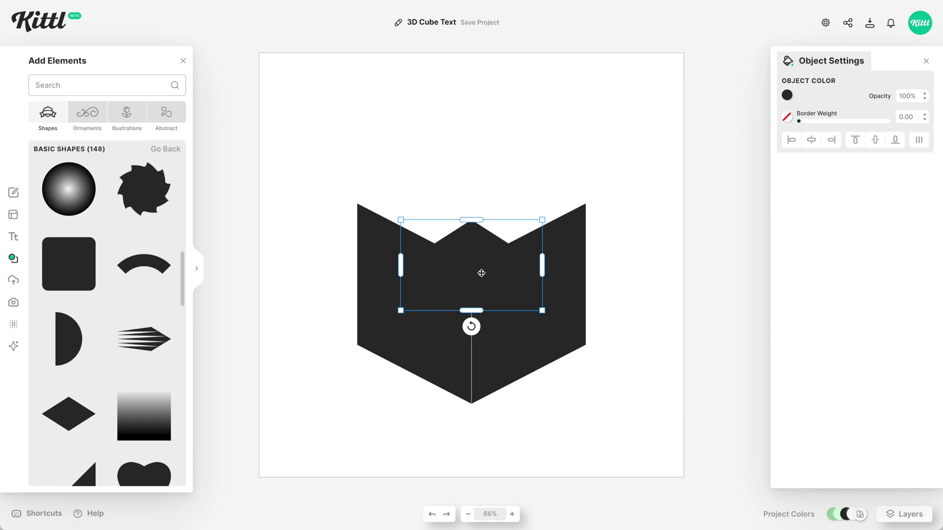
pyautogui.moveTo(481, 273); pyautogui.dragTo(475, 205)
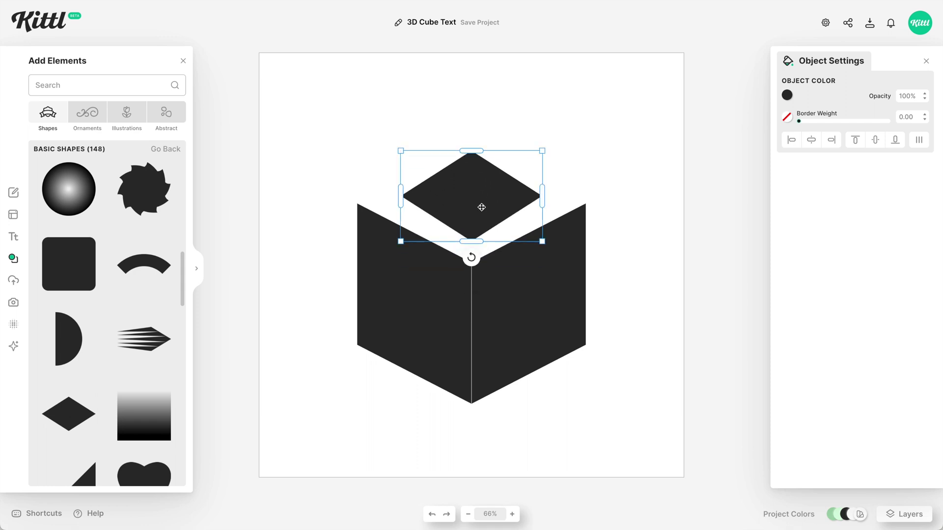
pyautogui.scroll(5, 482, 207)
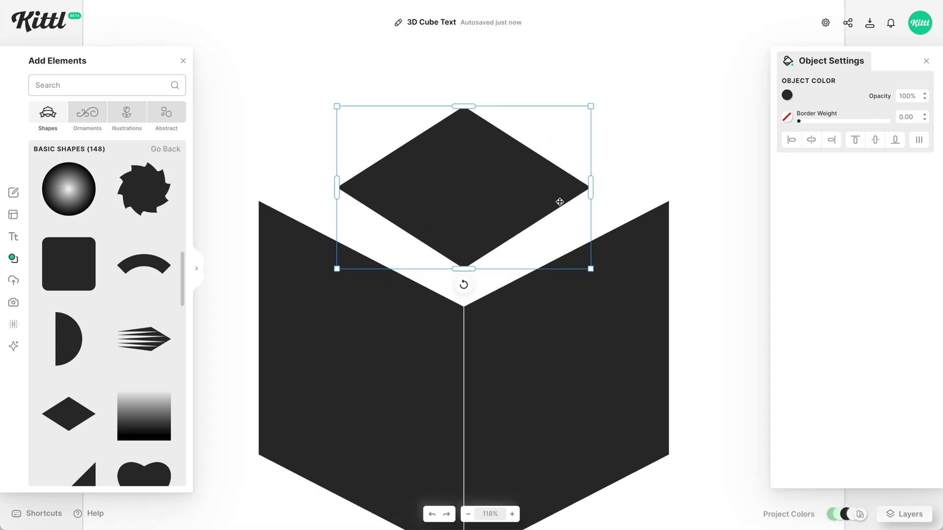
pyautogui.moveTo(576, 192); pyautogui.dragTo(558, 208)
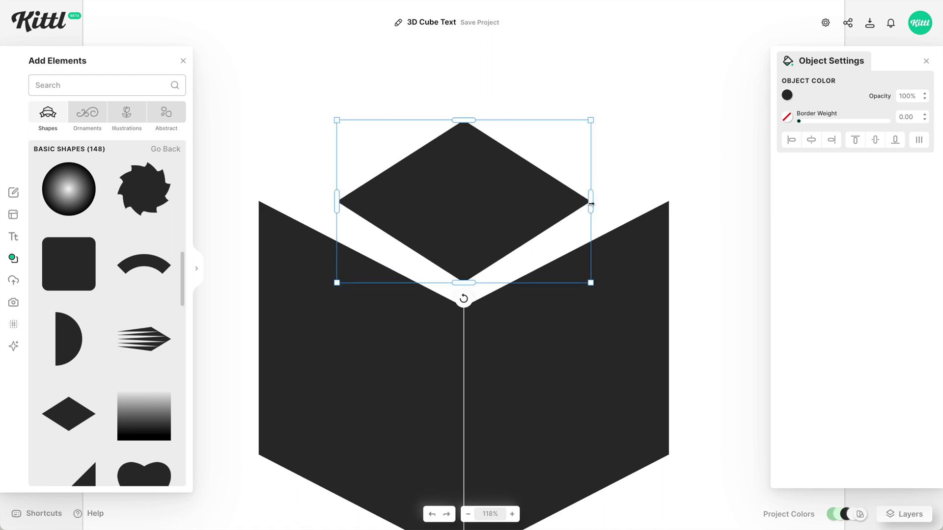
# Widen and stretch the diamond to fit the faces with thin, even seams.
pyautogui.moveTo(591, 204); pyautogui.dragTo(669, 212)
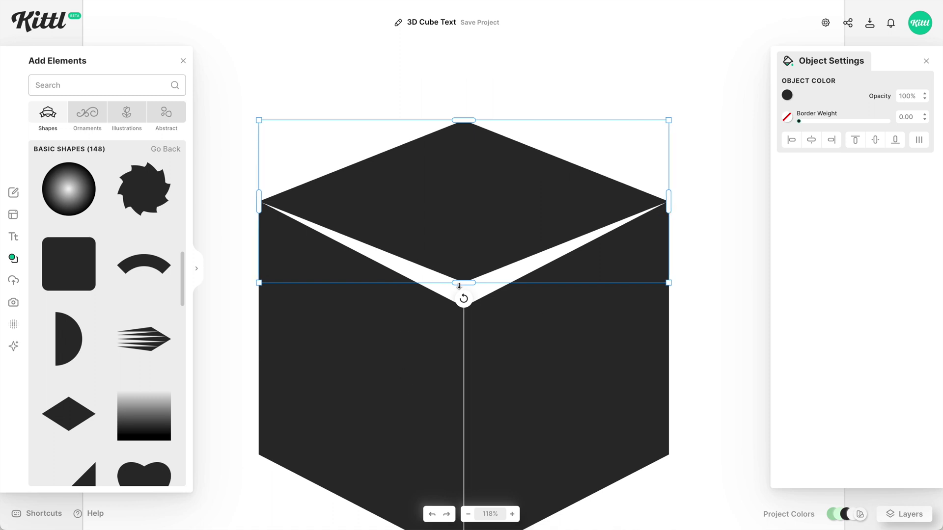
pyautogui.moveTo(461, 284); pyautogui.dragTo(457, 307)
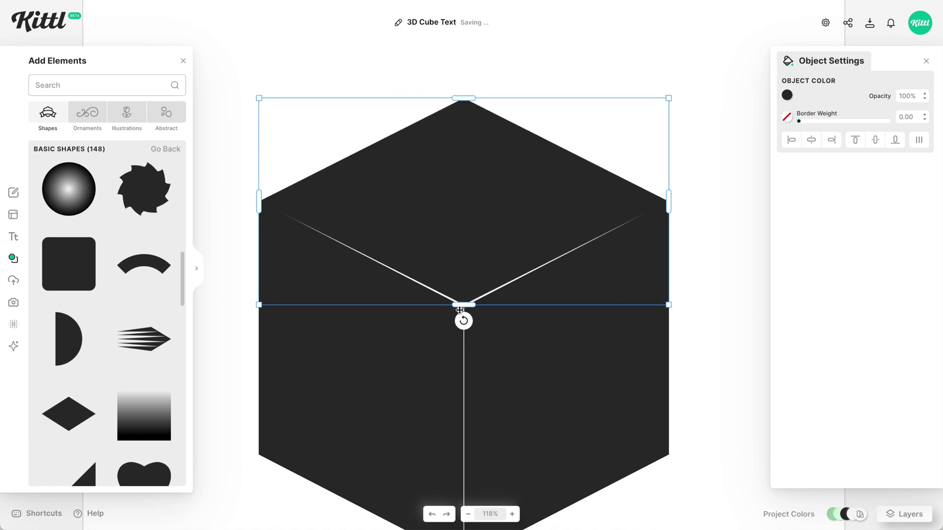
pyautogui.moveTo(460, 306); pyautogui.dragTo(459, 308)
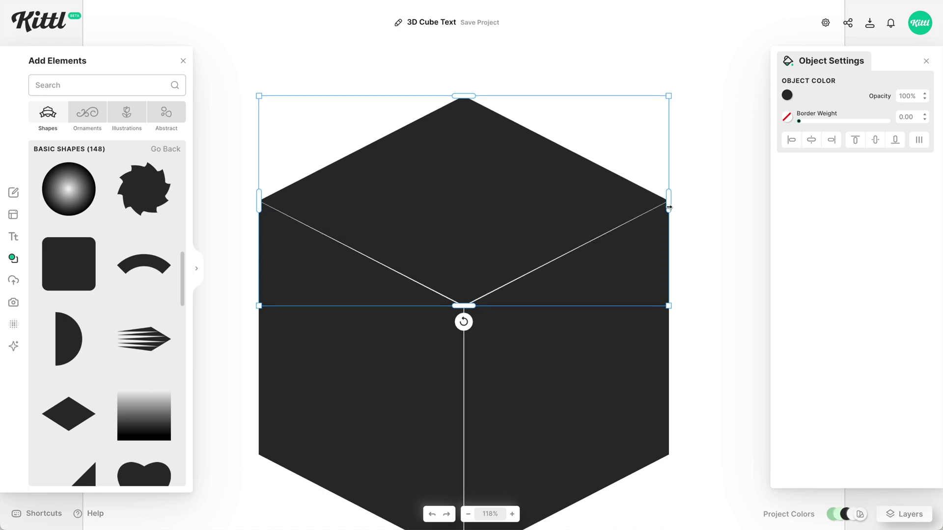
pyautogui.moveTo(669, 208); pyautogui.dragTo(668, 209)
pyautogui.click(693, 209)
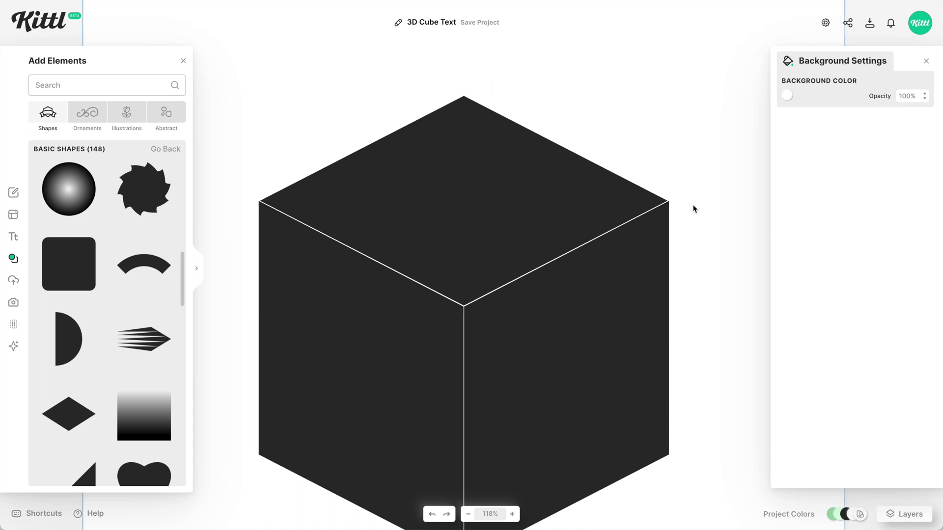
pyautogui.scroll(-3, 694, 209)
pyautogui.hotkey('ctrl', '0')
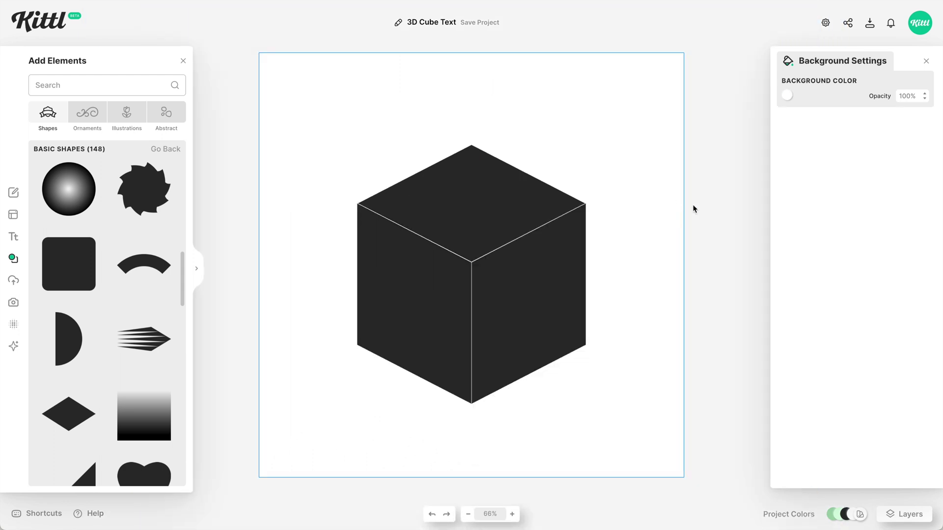
# Recolour all three cube faces from black to light grey (c6c6c6).
pyautogui.moveTo(610, 360); pyautogui.dragTo(385, 190)
pyautogui.click(787, 96)
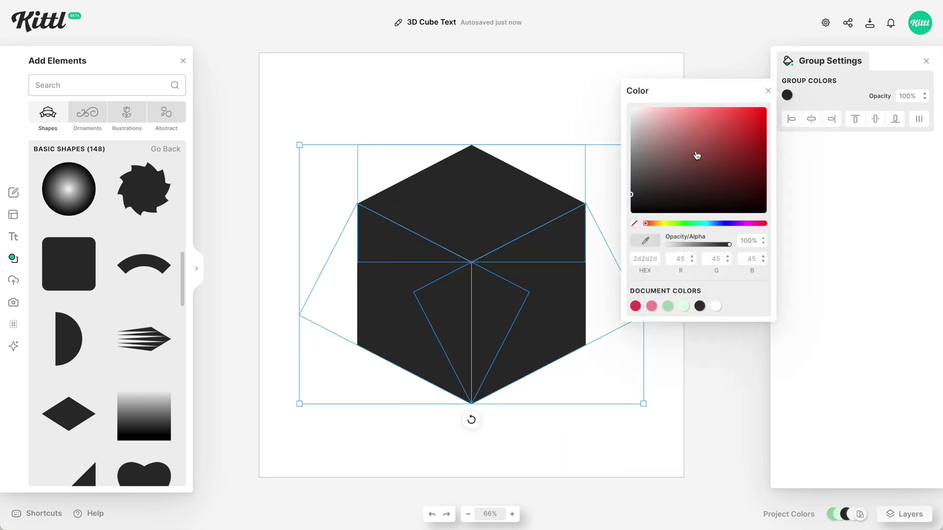
pyautogui.moveTo(638, 131); pyautogui.dragTo(621, 132)
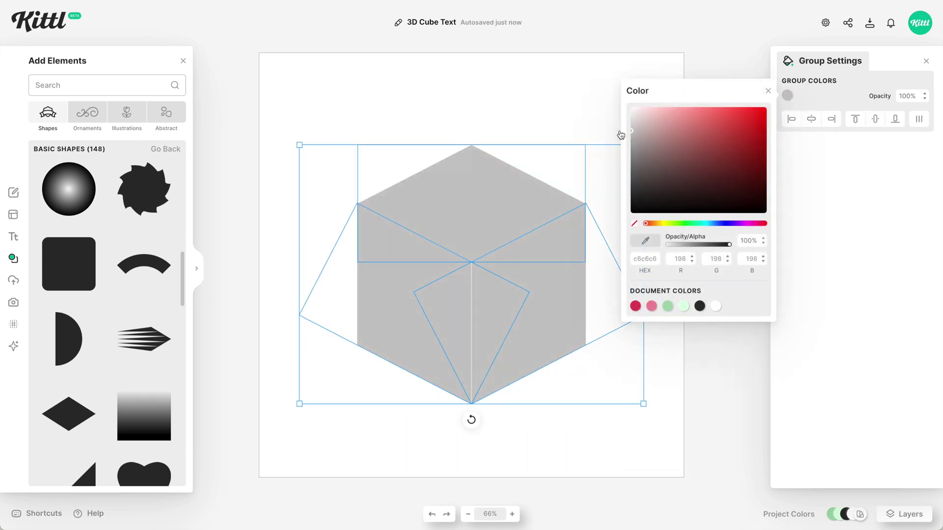
pyautogui.click(528, 116)
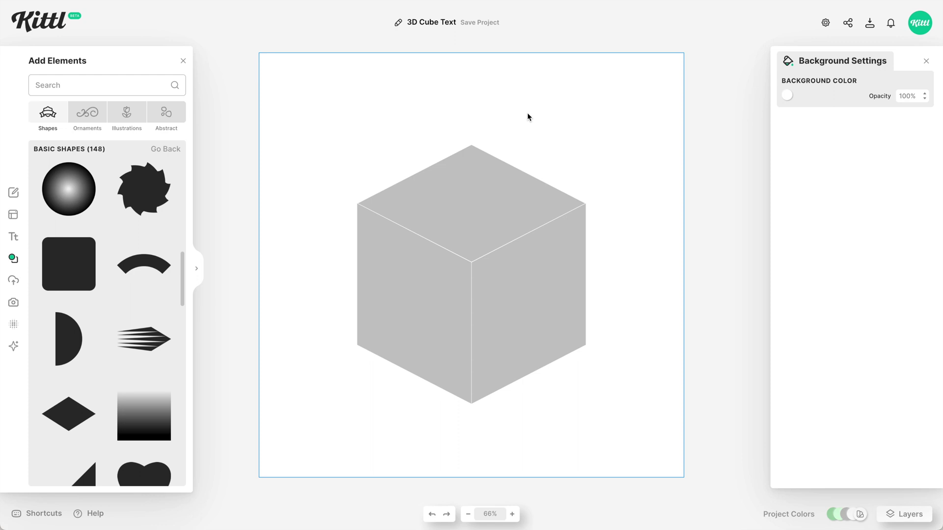
# Add a text element 'b' in the Knifer font at weight 600.
pyautogui.press('t')
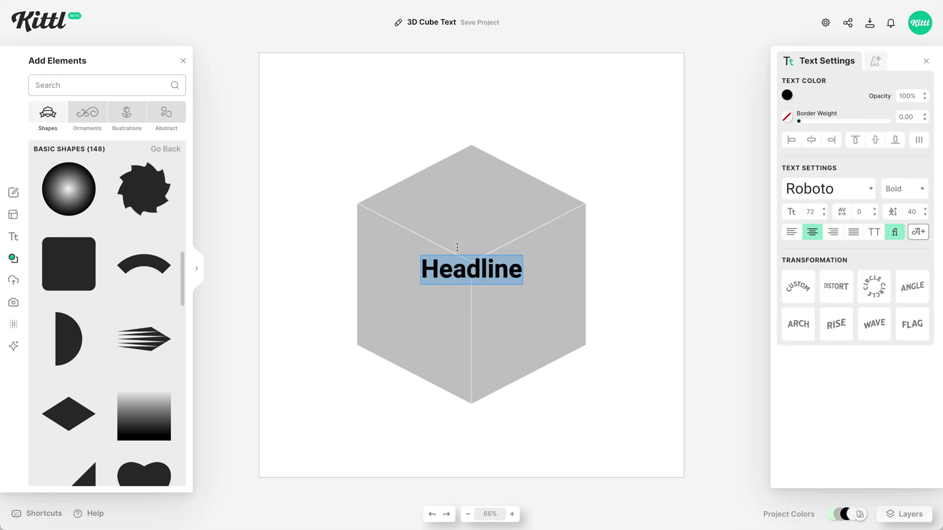
pyautogui.write('b')
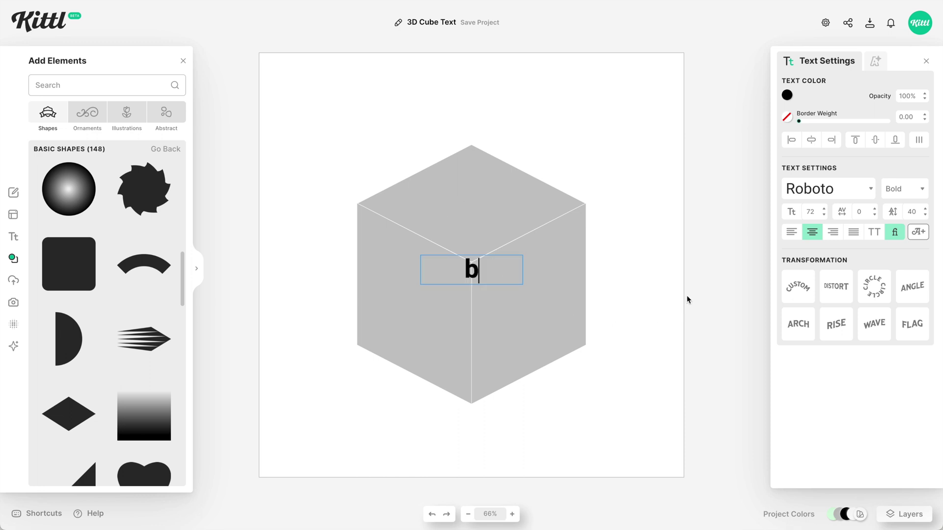
pyautogui.press('Escape')
pyautogui.click(816, 190)
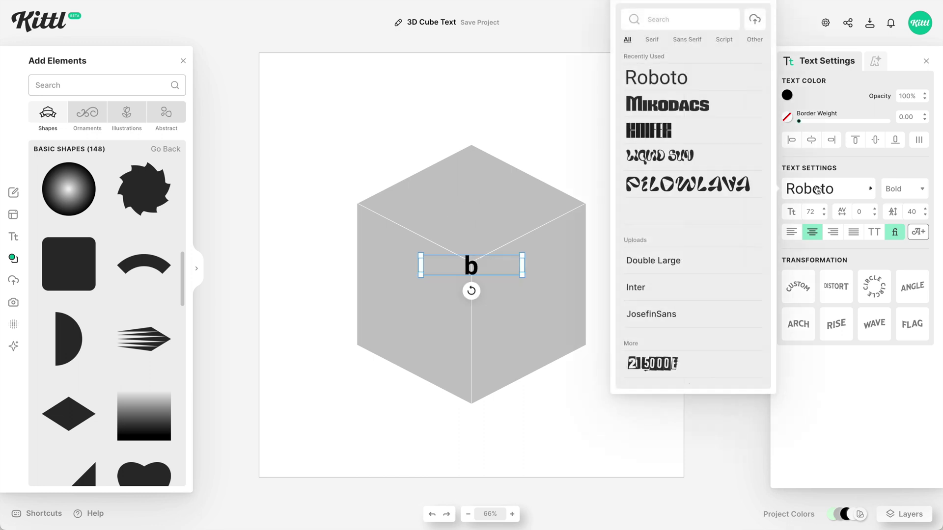
pyautogui.click(682, 143)
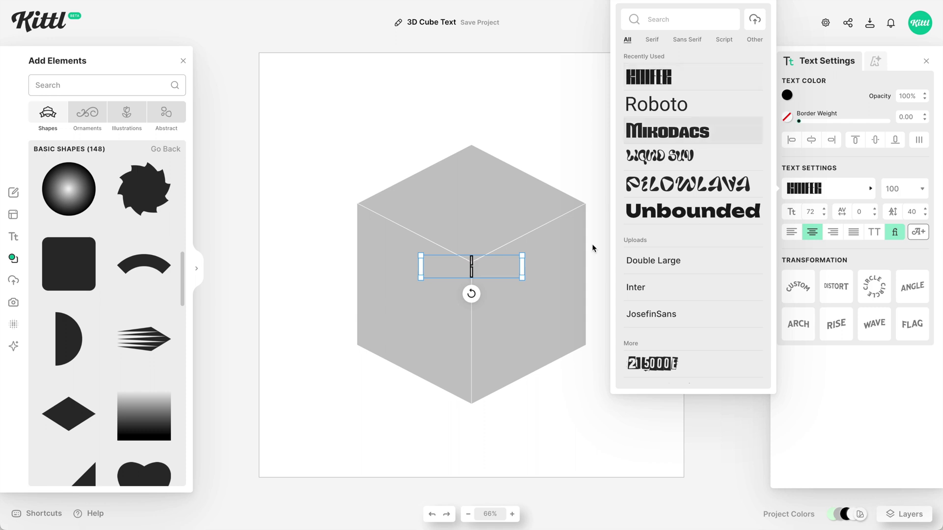
pyautogui.click(897, 191)
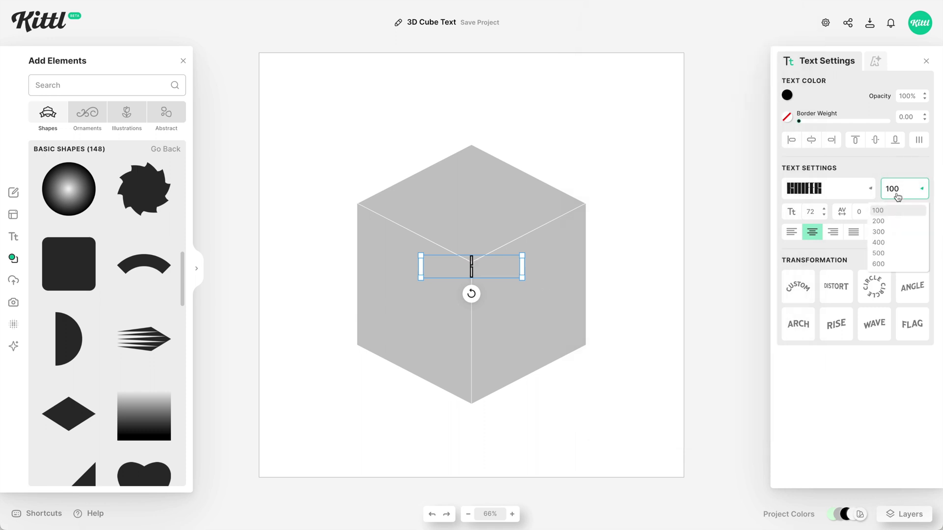
pyautogui.click(878, 264)
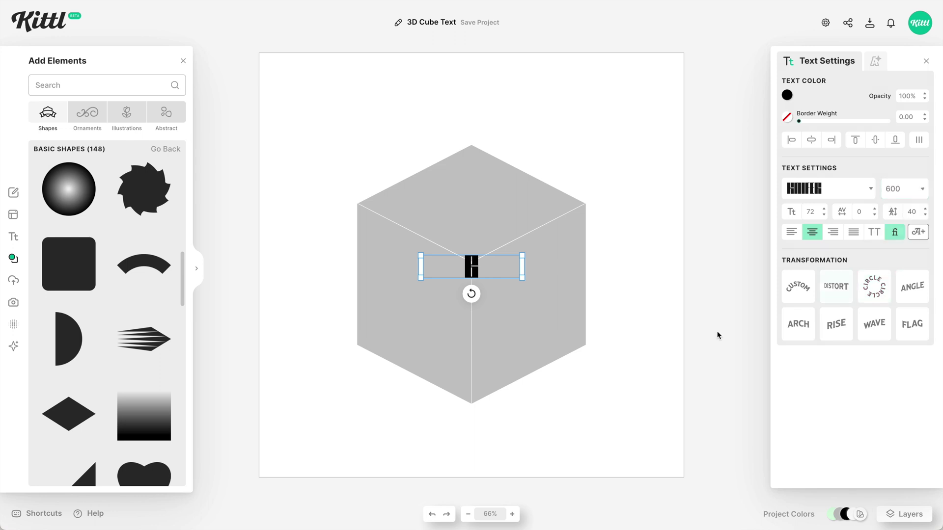
# Enlarge the letter to size 397, narrow its box, and move it over the left face to distort.
pyautogui.moveTo(523, 278); pyautogui.dragTo(680, 379)
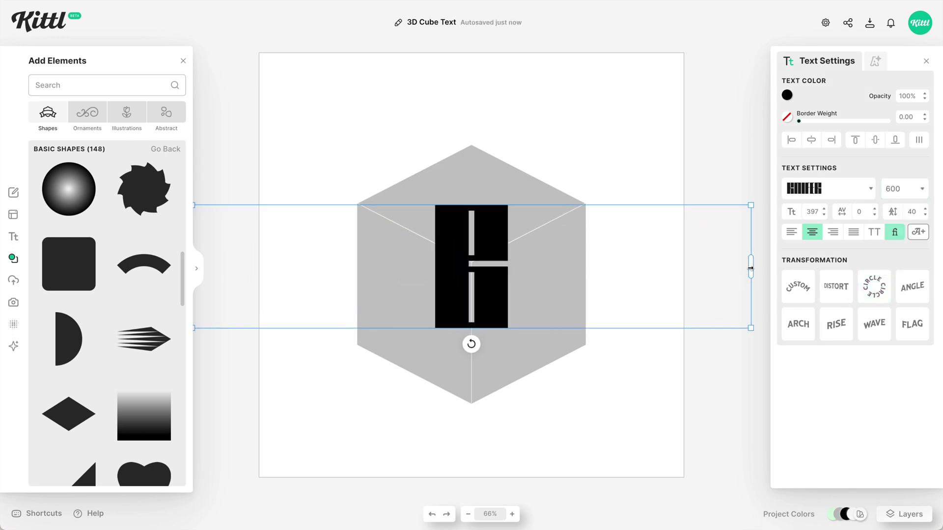
pyautogui.moveTo(749, 267); pyautogui.dragTo(565, 299)
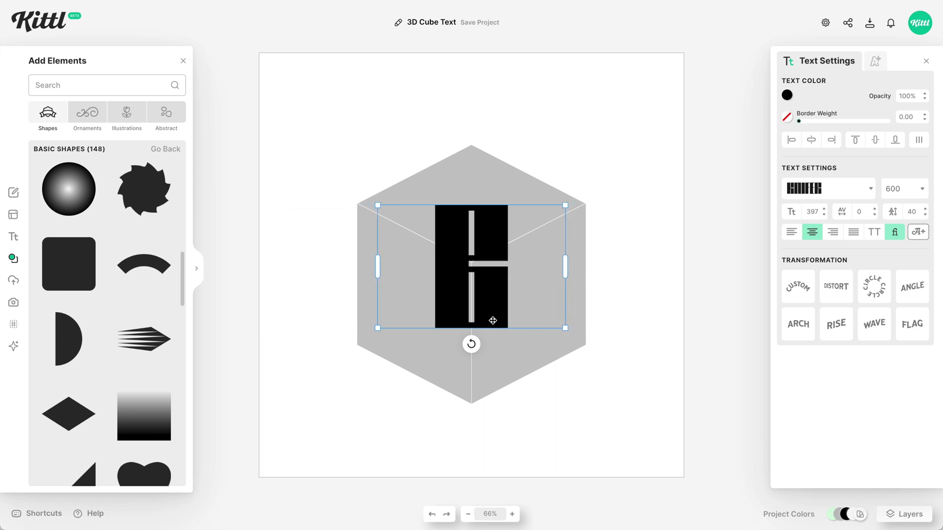
pyautogui.scroll(3, 493, 320)
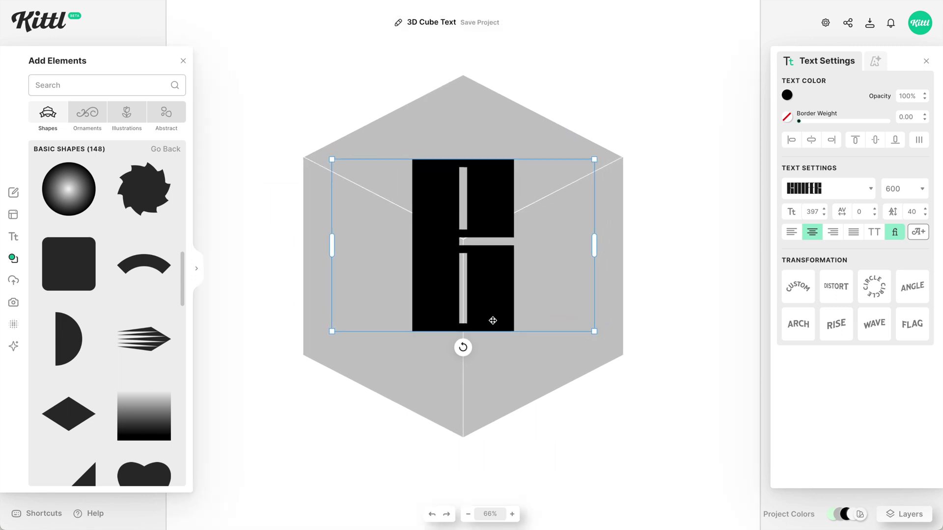
pyautogui.moveTo(491, 320); pyautogui.dragTo(422, 339)
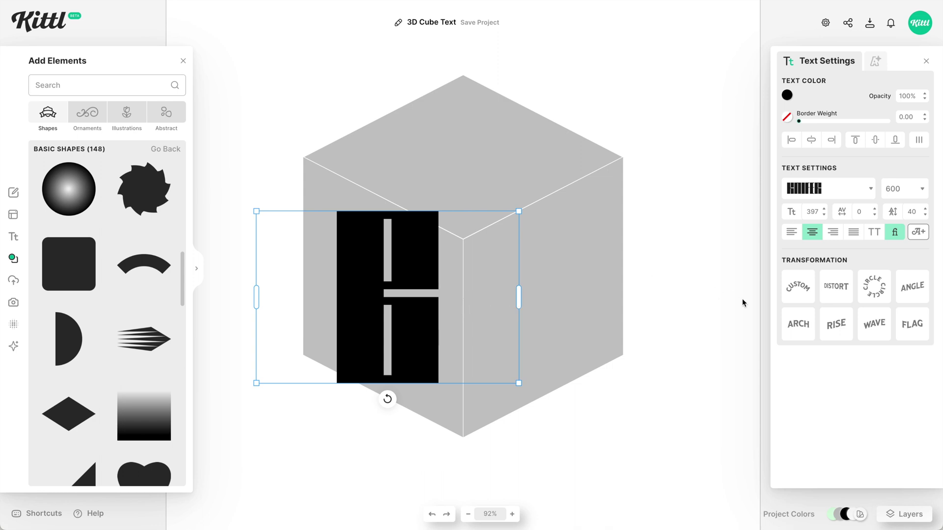
pyautogui.click(836, 286)
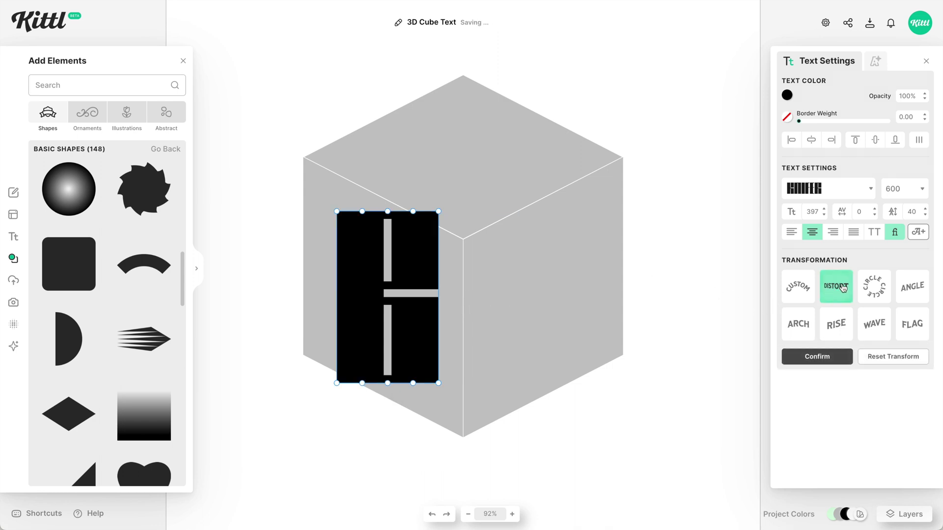
# Distort the letter's left and bottom corners and bottom edge onto the cube's left face.
pyautogui.scroll(2, 319, 306)
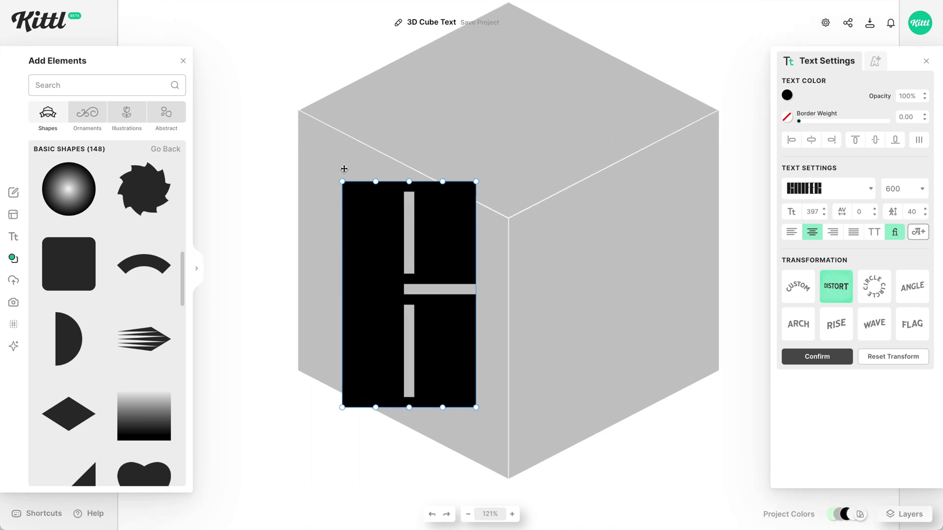
pyautogui.moveTo(342, 183); pyautogui.dragTo(298, 111)
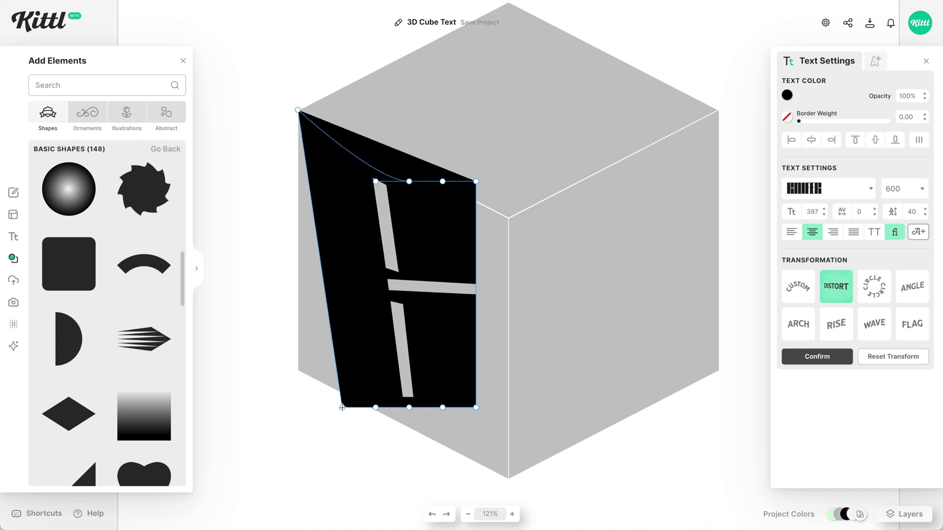
pyautogui.moveTo(342, 408); pyautogui.dragTo(297, 372)
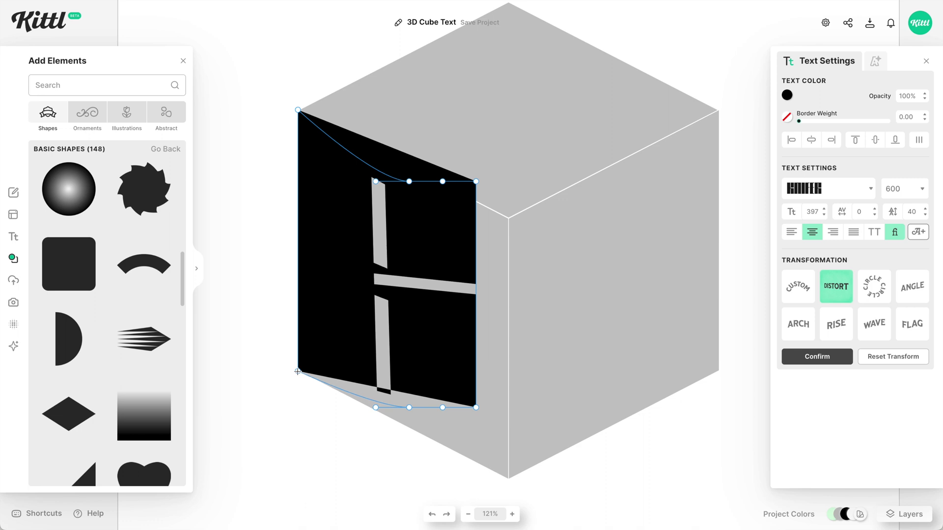
pyautogui.scroll(5, 410, 400)
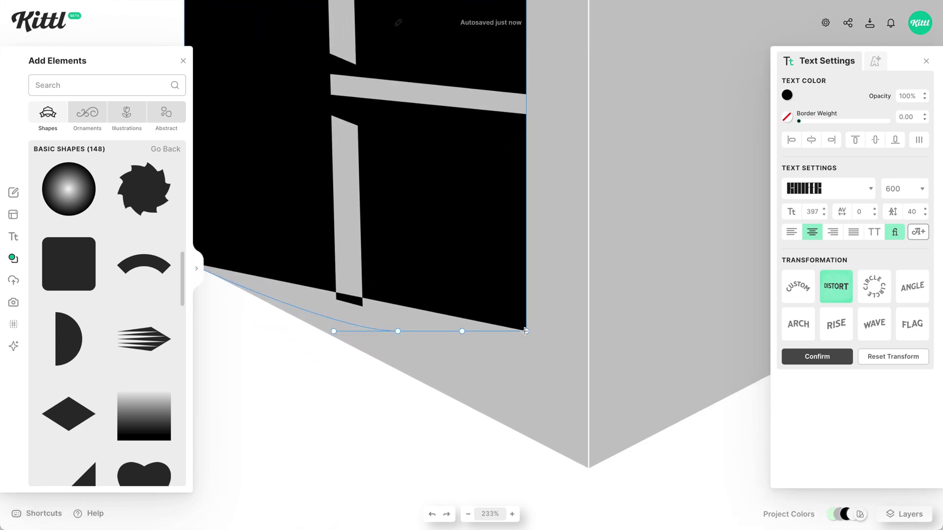
pyautogui.moveTo(525, 333); pyautogui.dragTo(586, 467)
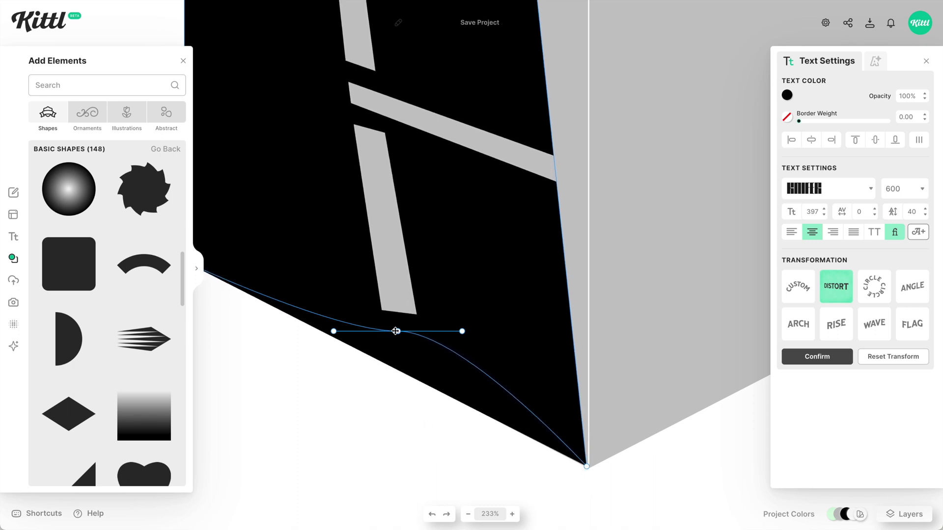
pyautogui.moveTo(462, 332); pyautogui.dragTo(448, 355)
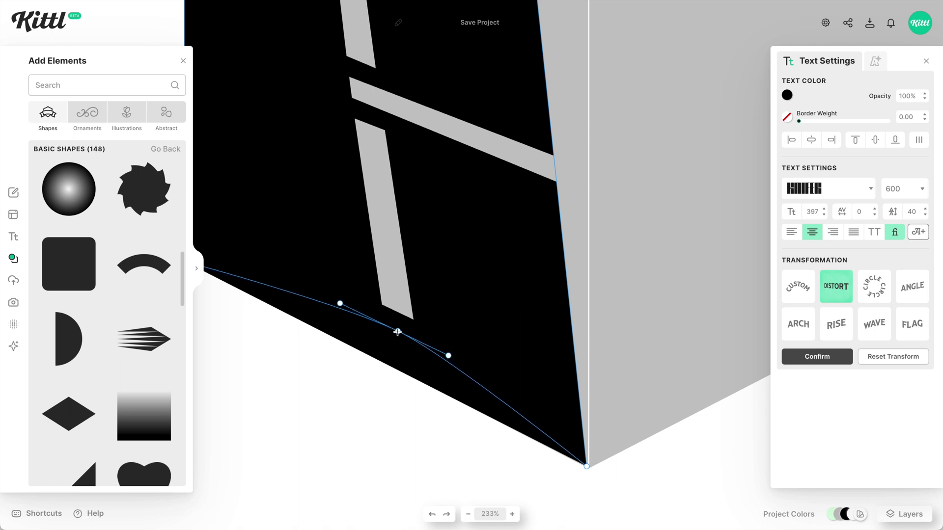
pyautogui.moveTo(398, 333); pyautogui.dragTo(376, 359)
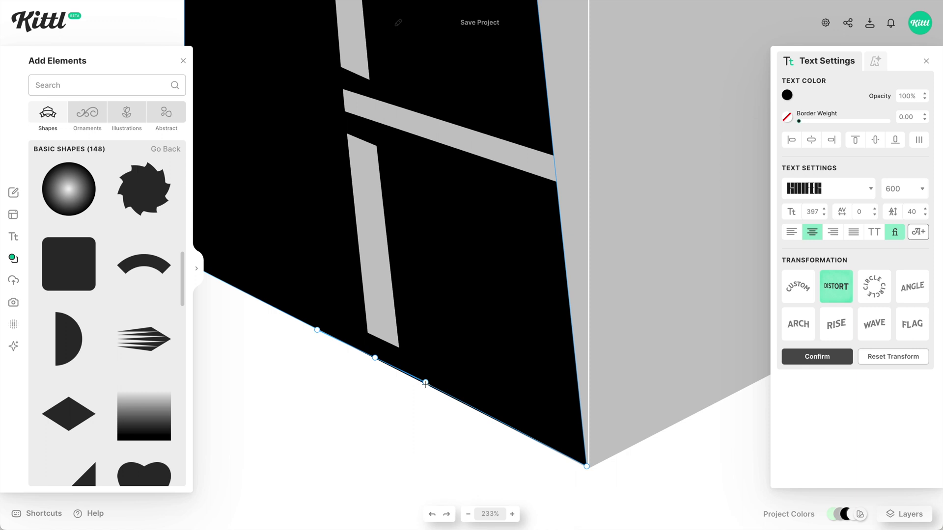
pyautogui.moveTo(425, 385); pyautogui.dragTo(430, 386)
# Fit the letter's top-right corner and straighten its top edge along the left face.
pyautogui.scroll(4, 430, 387)
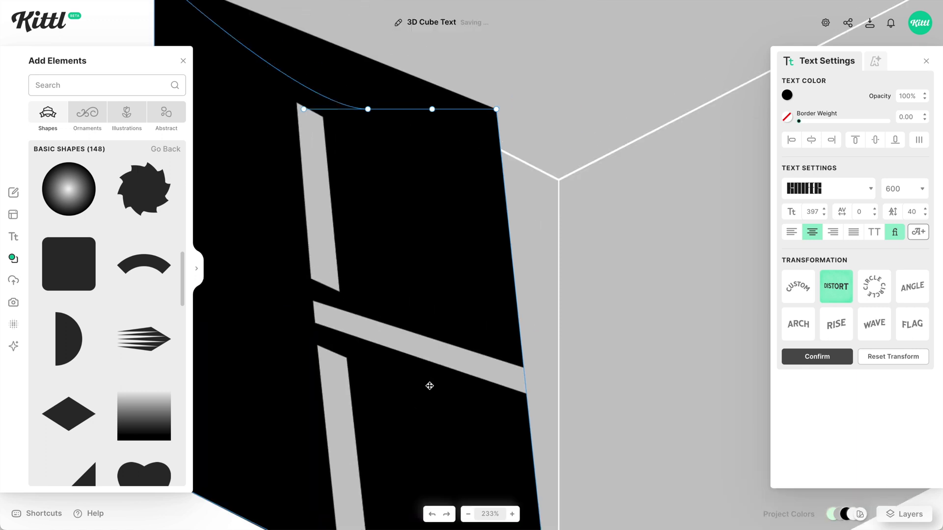
pyautogui.moveTo(496, 109); pyautogui.dragTo(558, 181)
pyautogui.scroll(1, 559, 179)
pyautogui.hscroll(-1, 559, 180)
pyautogui.moveTo(490, 159); pyautogui.dragTo(484, 185)
pyautogui.moveTo(425, 158); pyautogui.dragTo(429, 133)
pyautogui.moveTo(488, 162); pyautogui.dragTo(493, 167)
pyautogui.scroll(-2, 489, 168)
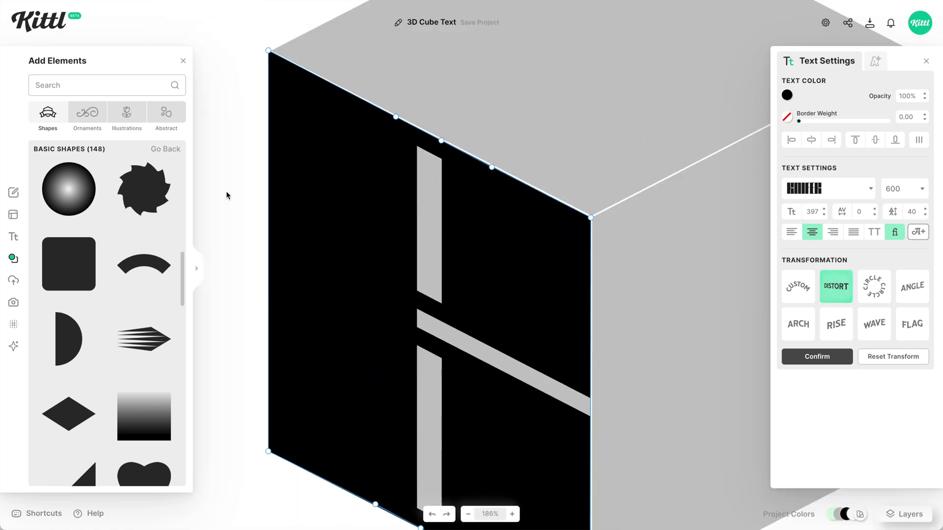
# Duplicate the letter onto the right face, reset its transform, and pin its corners there.
pyautogui.click(227, 196)
pyautogui.scroll(-10, 226, 196)
pyautogui.moveTo(444, 360); pyautogui.dragTo(562, 361)
pyautogui.click(894, 357)
pyautogui.scroll(5, 629, 346)
pyautogui.click(836, 287)
pyautogui.scroll(5, 339, 448)
pyautogui.moveTo(426, 336); pyautogui.dragTo(354, 453)
pyautogui.scroll(3, 353, 453)
pyautogui.moveTo(427, 113); pyautogui.dragTo(354, 172)
pyautogui.scroll(1, 354, 173)
pyautogui.moveTo(632, 170); pyautogui.dragTo(686, 55)
pyautogui.scroll(2, 343, 248)
# Straighten the right-face letter's top and bottom edges along the cube edges.
pyautogui.click(184, 61)
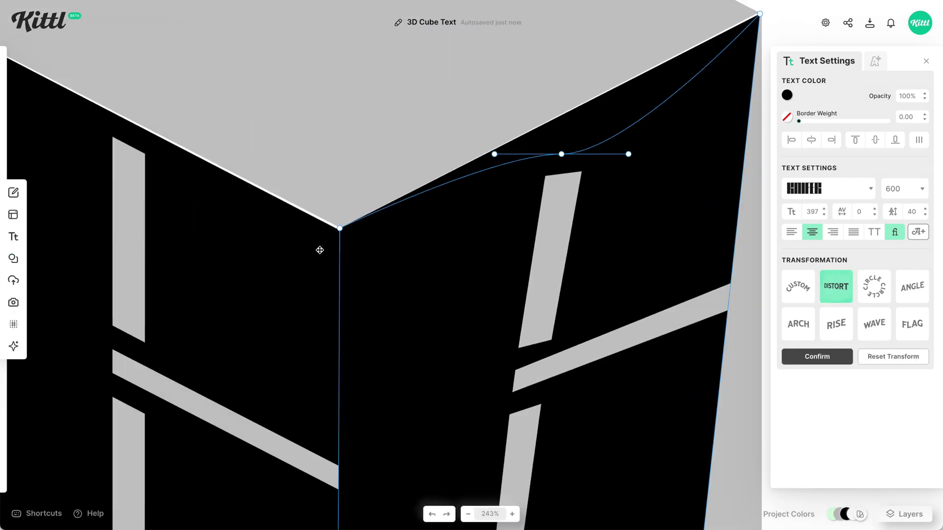
pyautogui.scroll(-10, 320, 250)
pyautogui.moveTo(606, 349); pyautogui.dragTo(557, 330)
pyautogui.scroll(7, 557, 329)
pyautogui.moveTo(551, 208); pyautogui.dragTo(546, 179)
pyautogui.moveTo(484, 208); pyautogui.dragTo(469, 179)
pyautogui.moveTo(263, 286); pyautogui.dragTo(260, 285)
pyautogui.click(720, 87)
pyautogui.scroll(-3, 720, 88)
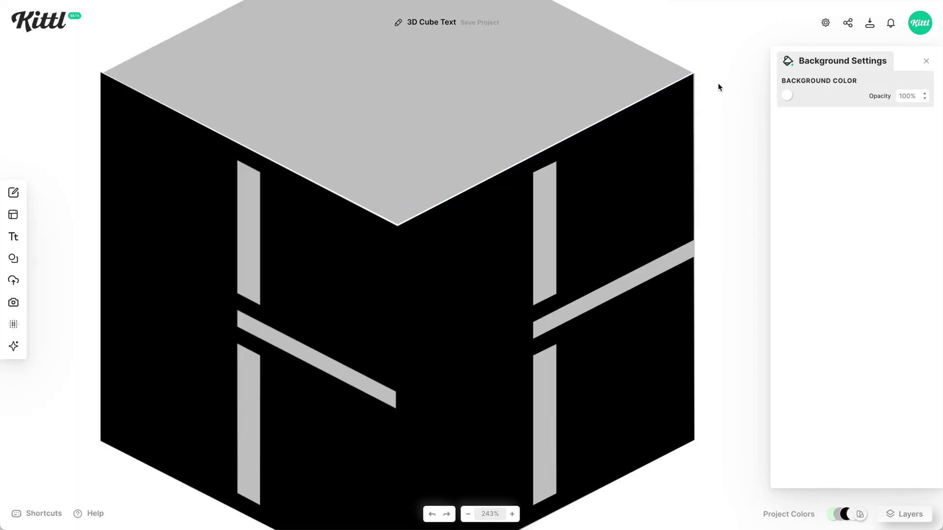
pyautogui.scroll(-5, 721, 87)
# Duplicate the letter for the top face, reset it, and pin its corners onto the top face.
pyautogui.click(574, 250)
pyautogui.moveTo(573, 250); pyautogui.dragTo(530, 159)
pyautogui.click(893, 357)
pyautogui.click(836, 286)
pyautogui.scroll(5, 531, 225)
pyautogui.moveTo(413, 113); pyautogui.dragTo(228, 221)
pyautogui.moveTo(563, 113); pyautogui.dragTo(462, 100)
pyautogui.moveTo(488, 113); pyautogui.dragTo(347, 165)
# Align the top-face letter's edges and corner with the cube, then confirm the distortion.
pyautogui.moveTo(564, 367); pyautogui.dragTo(700, 223)
pyautogui.moveTo(489, 367); pyautogui.dragTo(607, 267)
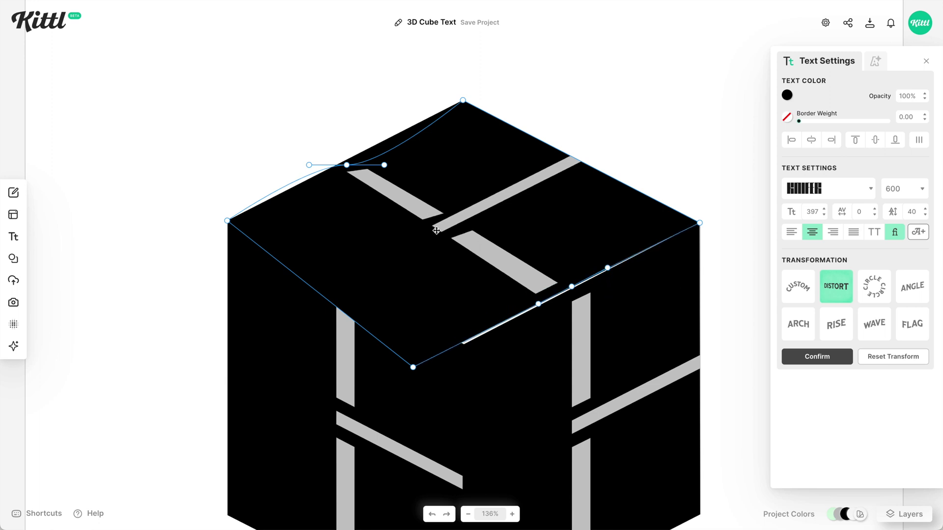
pyautogui.moveTo(384, 165); pyautogui.dragTo(340, 162)
pyautogui.moveTo(413, 367); pyautogui.dragTo(470, 386)
pyautogui.scroll(8, 460, 322)
pyautogui.hscroll(-9, 461, 375)
pyautogui.scroll(3, 460, 375)
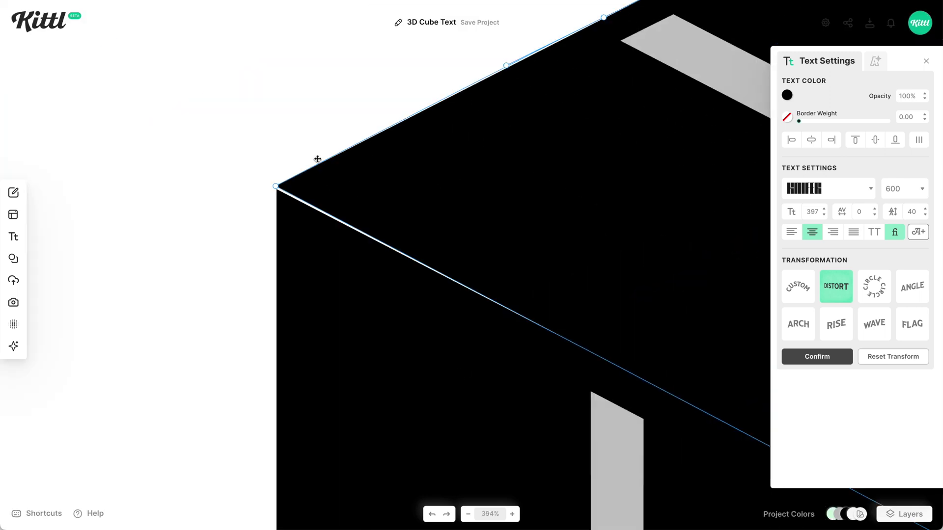
pyautogui.click(254, 175)
pyautogui.click(433, 269)
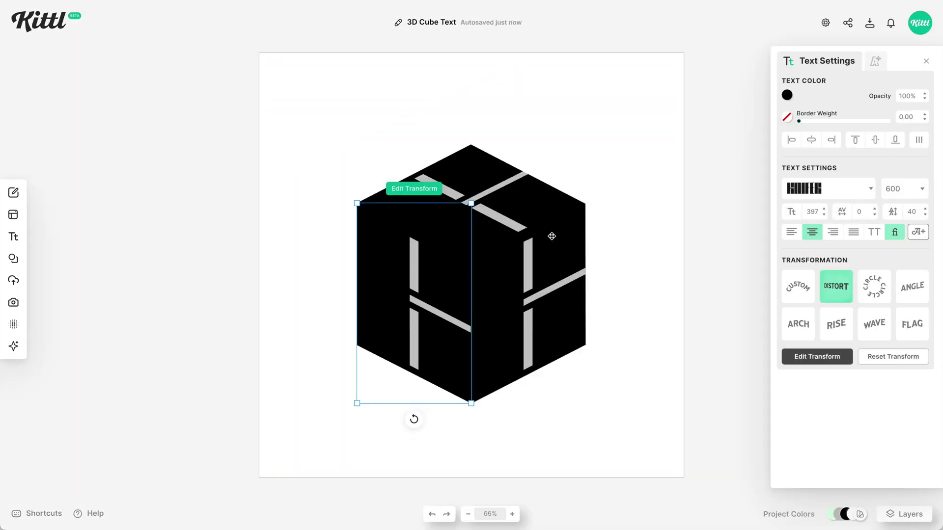
# Colour the face letters: left crimson (e03c55), right light green, top pink.
pyautogui.click(787, 96)
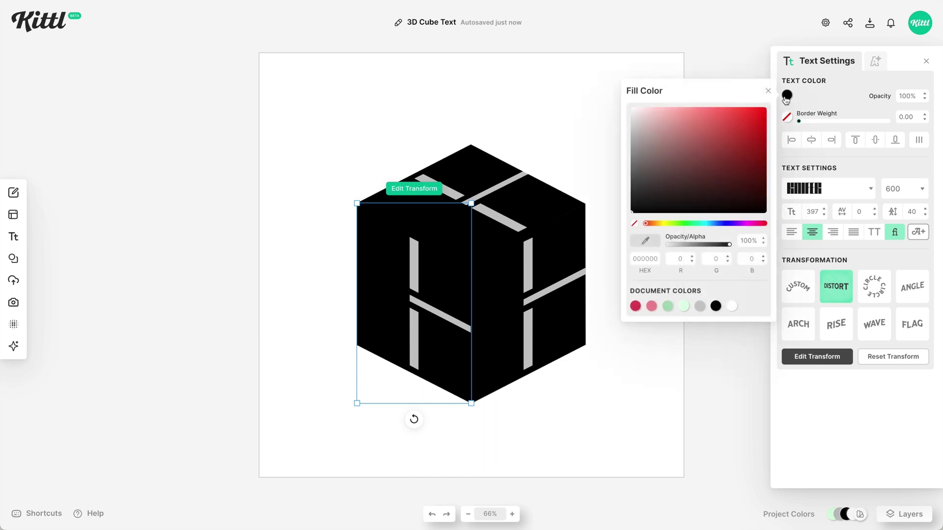
pyautogui.click(787, 97)
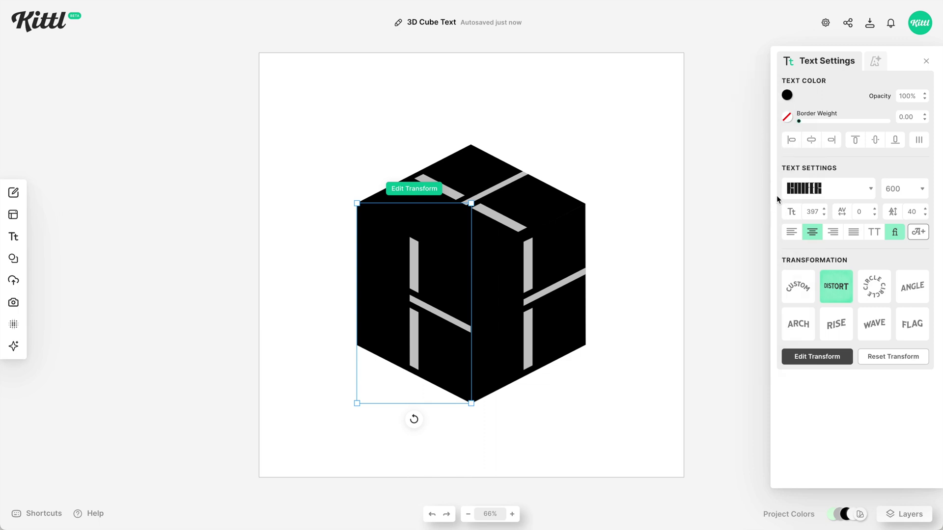
pyautogui.click(786, 95)
pyautogui.click(635, 306)
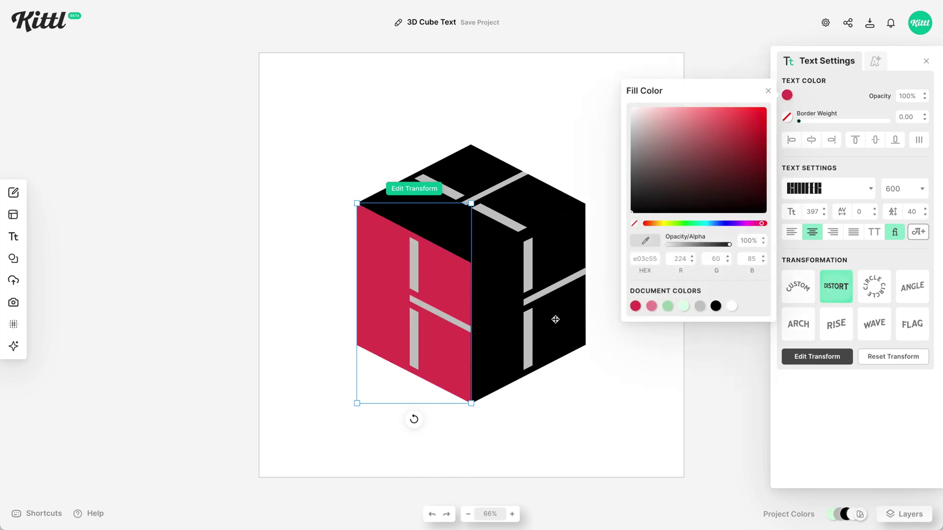
pyautogui.click(550, 317)
pyautogui.click(790, 99)
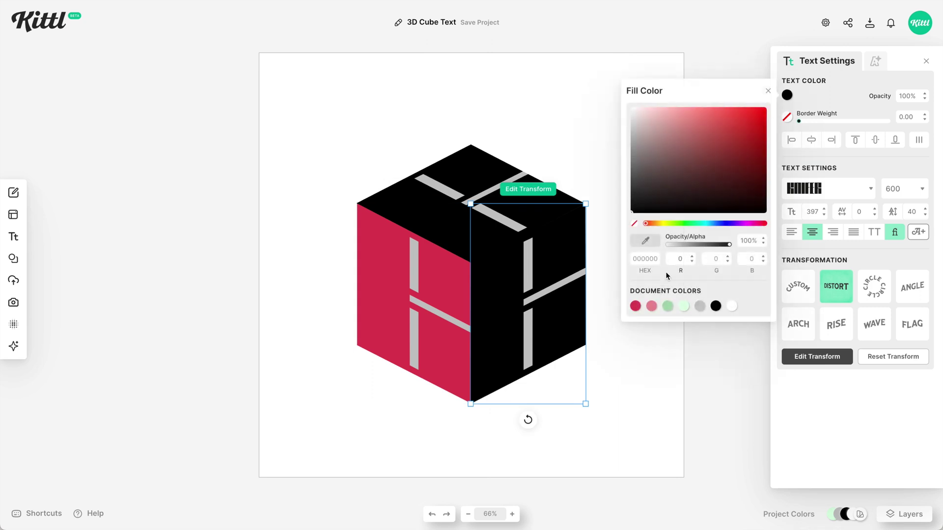
pyautogui.click(668, 307)
pyautogui.click(542, 212)
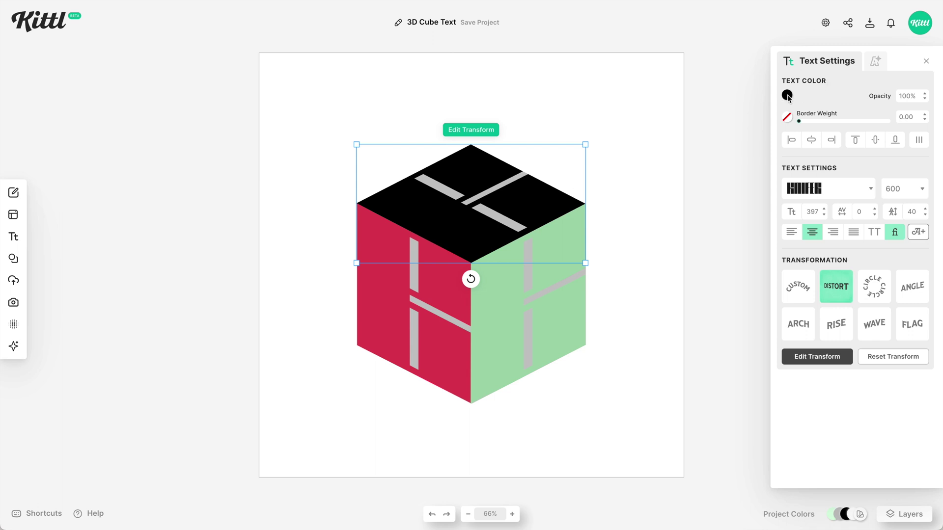
pyautogui.click(788, 96)
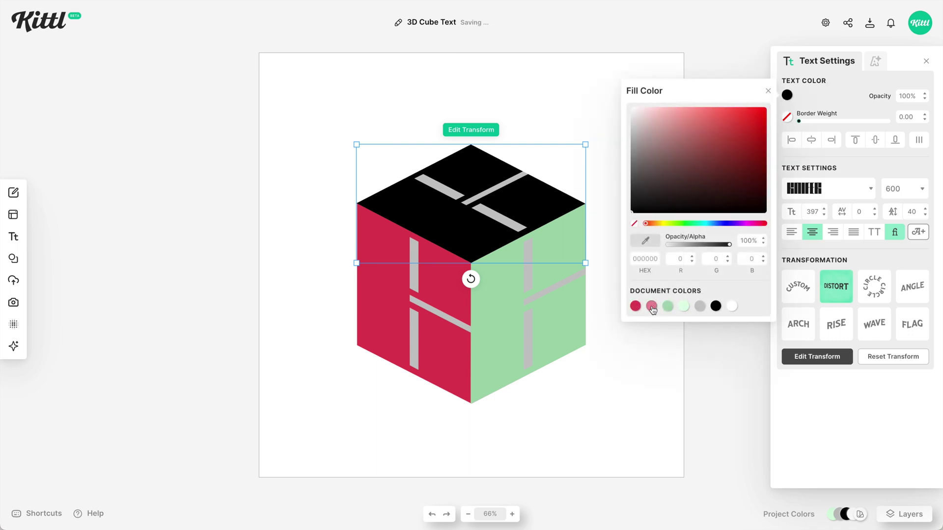
pyautogui.click(652, 306)
pyautogui.click(629, 374)
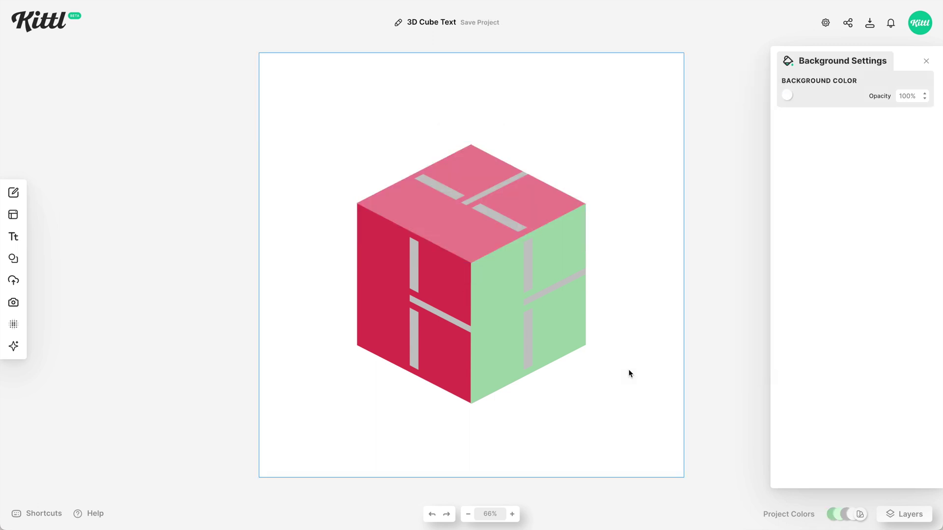
# Delete the outline guide group and the grey basic shape via the Layers list.
pyautogui.click(533, 338)
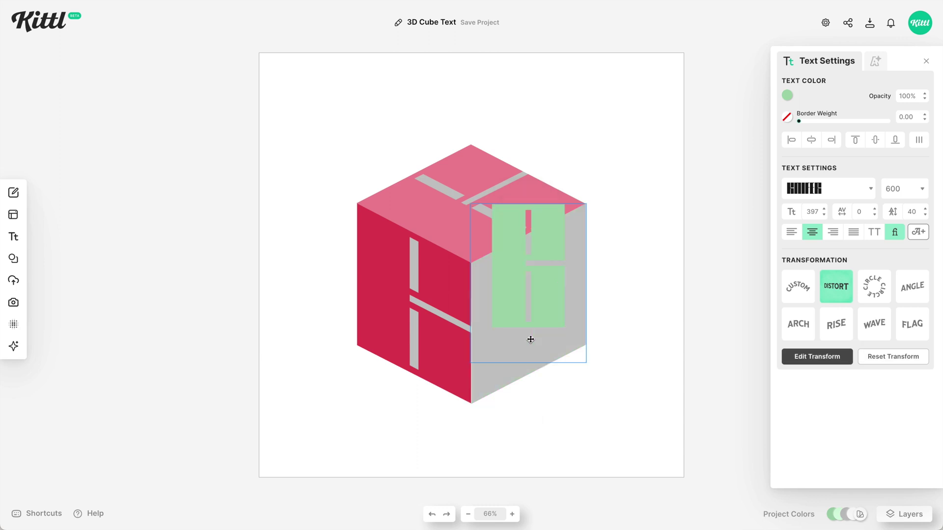
pyautogui.click(906, 514)
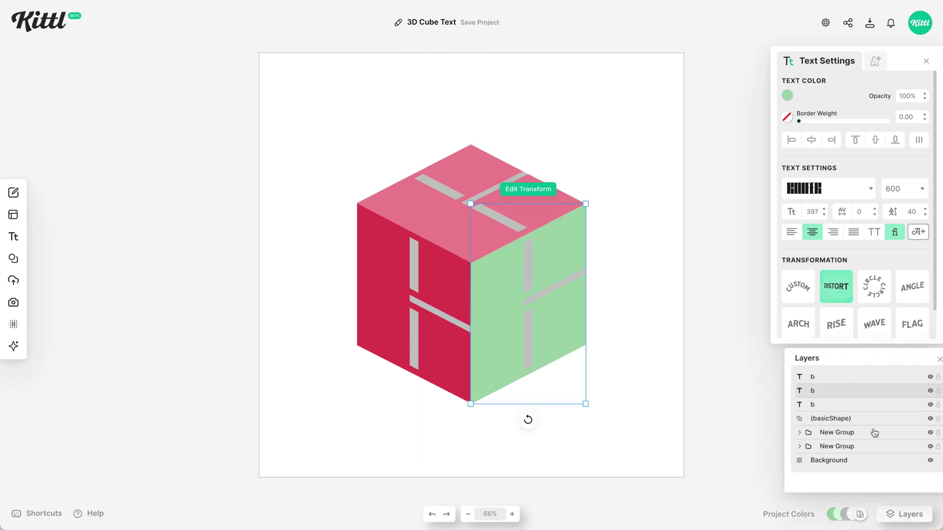
pyautogui.click(851, 434)
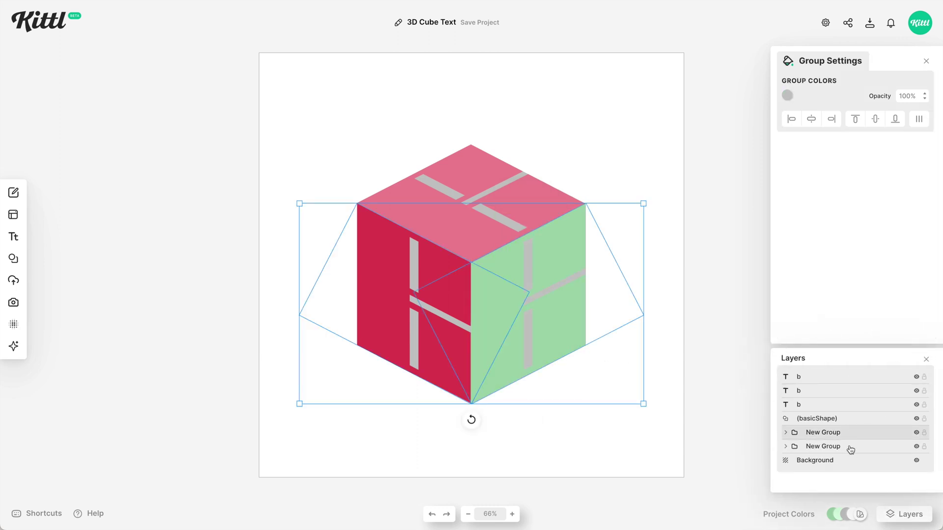
pyautogui.press('Delete')
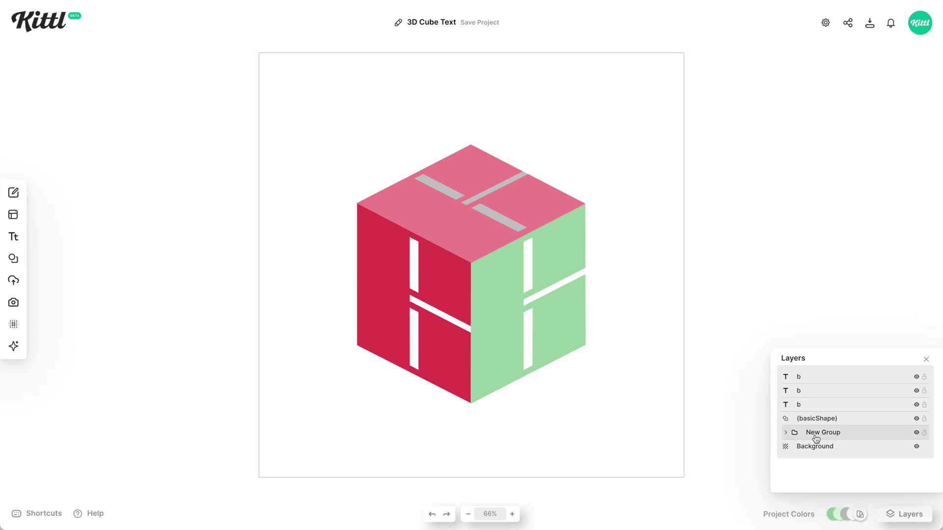
pyautogui.click(805, 432)
pyautogui.click(835, 419)
pyautogui.press('Delete')
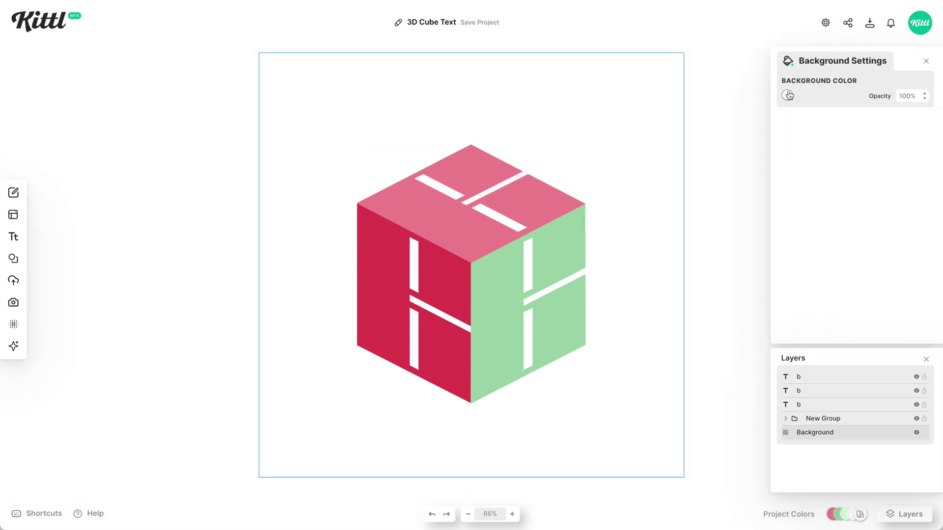
# Set the canvas background to pale mint green (dbffe4).
pyautogui.click(788, 95)
pyautogui.click(683, 306)
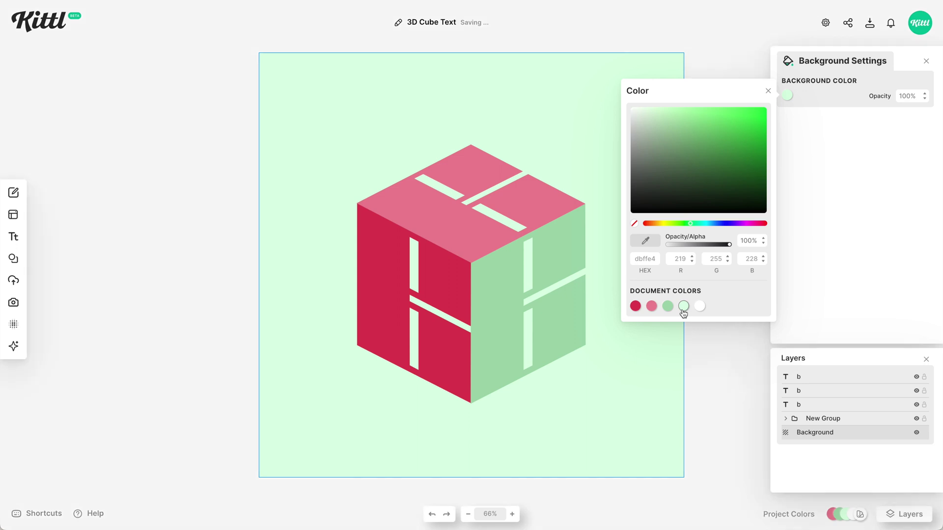
pyautogui.click(647, 396)
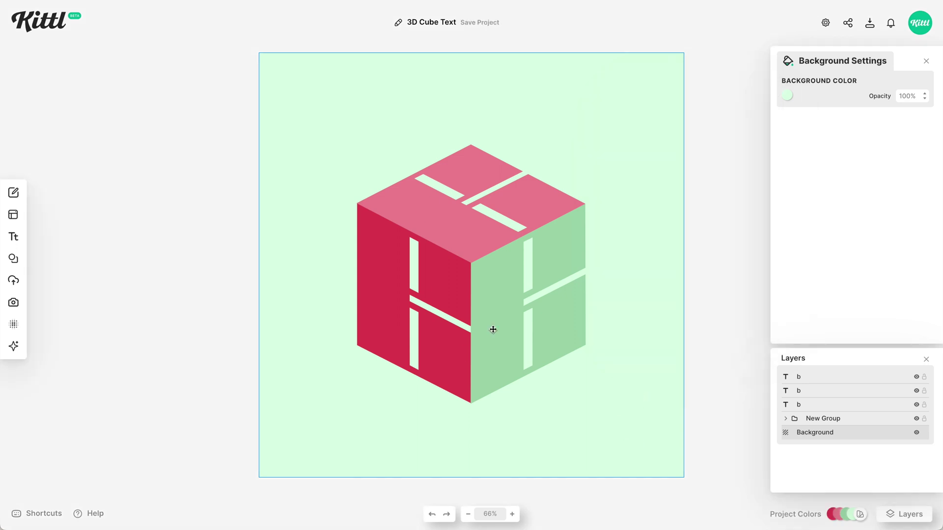
pyautogui.moveTo(620, 429); pyautogui.dragTo(390, 213)
# Shrink the cube, move it left, and place a duplicate to its right.
pyautogui.moveTo(569, 285); pyautogui.dragTo(538, 284)
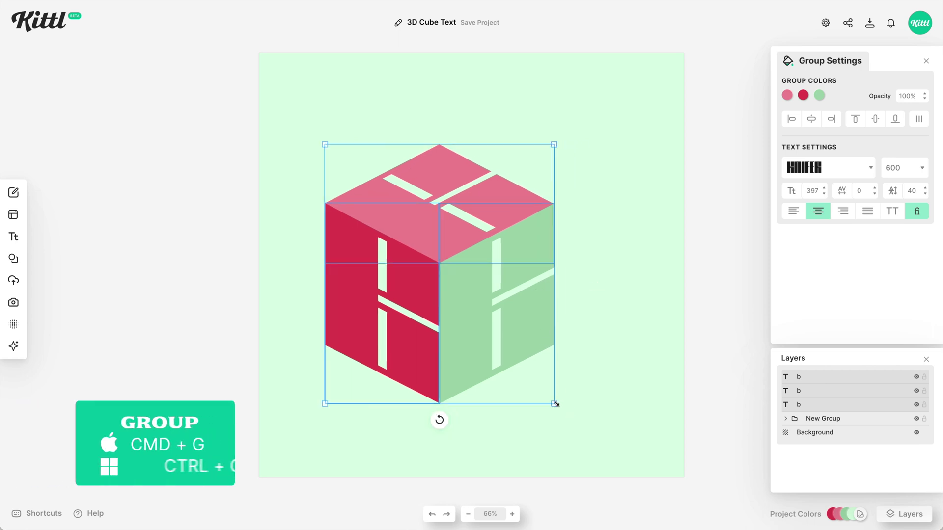
pyautogui.moveTo(556, 404); pyautogui.dragTo(499, 349)
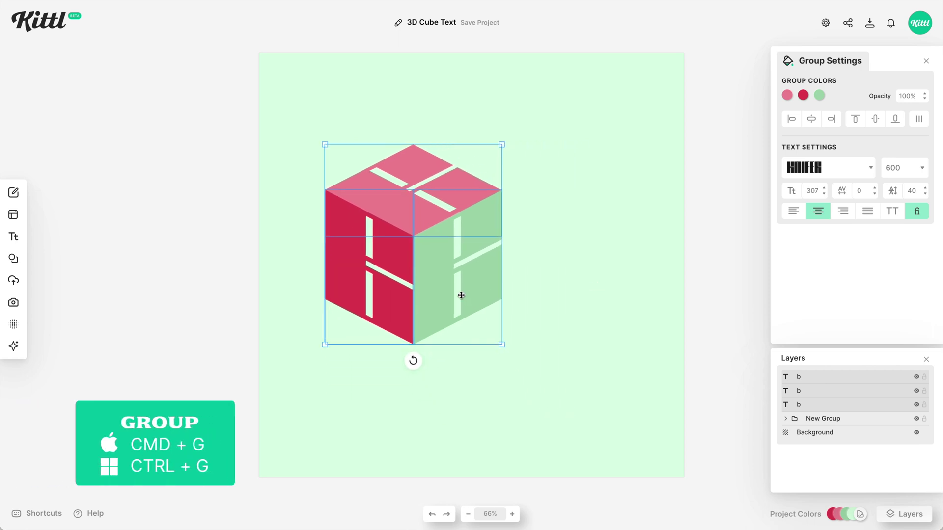
pyautogui.moveTo(461, 296); pyautogui.dragTo(612, 288)
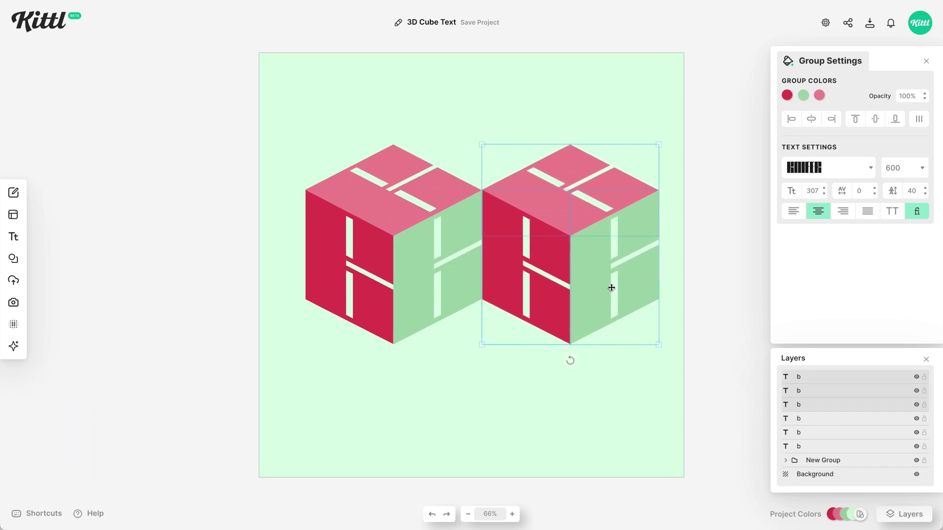
pyautogui.click(589, 401)
# Retype the copied cube's left, right and top face letters as 'o'.
pyautogui.moveTo(644, 379); pyautogui.dragTo(524, 158)
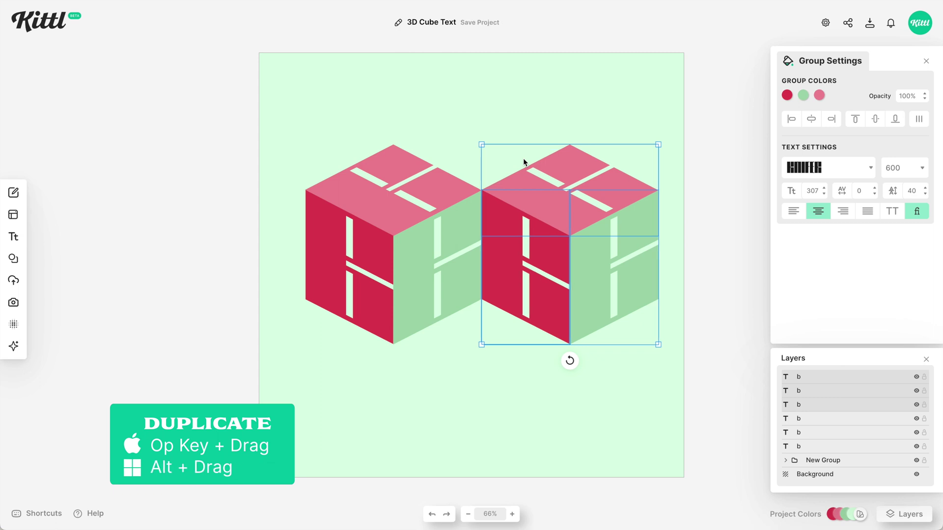
pyautogui.click(450, 116)
pyautogui.doubleClick(526, 284)
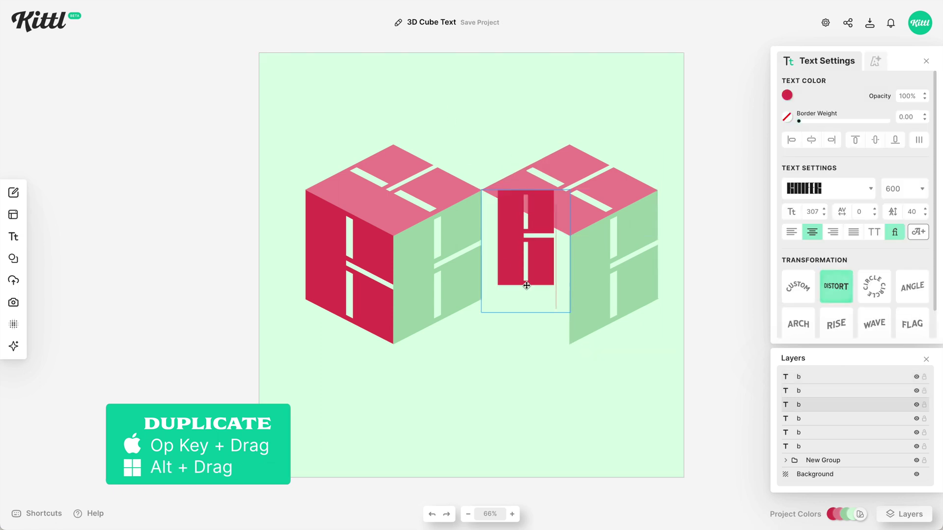
pyautogui.press('super+a')
pyautogui.click(614, 293)
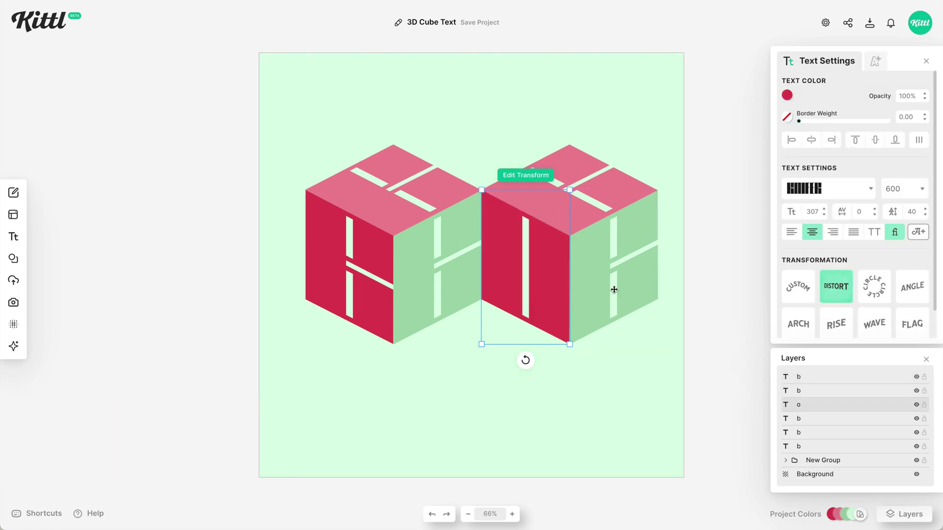
pyautogui.click(613, 290)
pyautogui.click(616, 290)
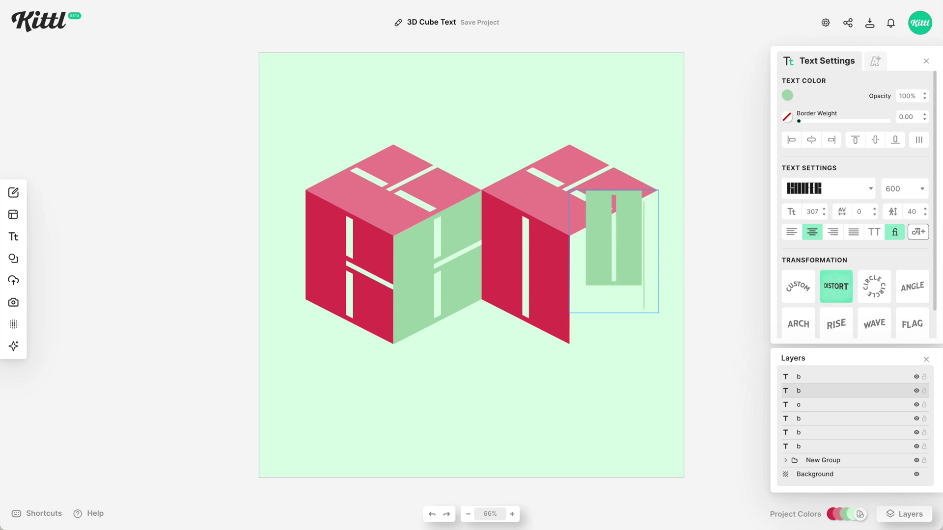
pyautogui.click(567, 177)
pyautogui.click(565, 177)
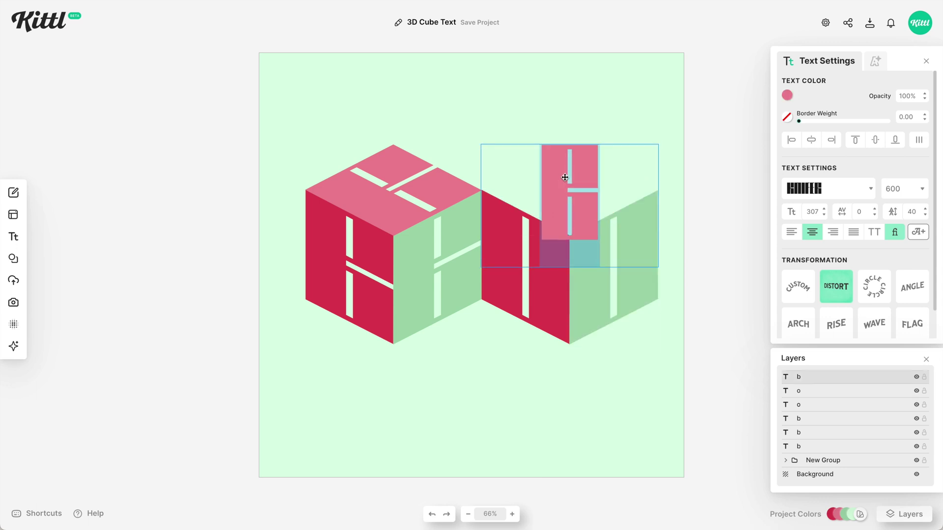
pyautogui.press('Escape')
pyautogui.moveTo(677, 394); pyautogui.dragTo(511, 162)
# Place a grouped copy of the o cube below and centre it on the canvas.
pyautogui.moveTo(600, 162); pyautogui.dragTo(510, 318)
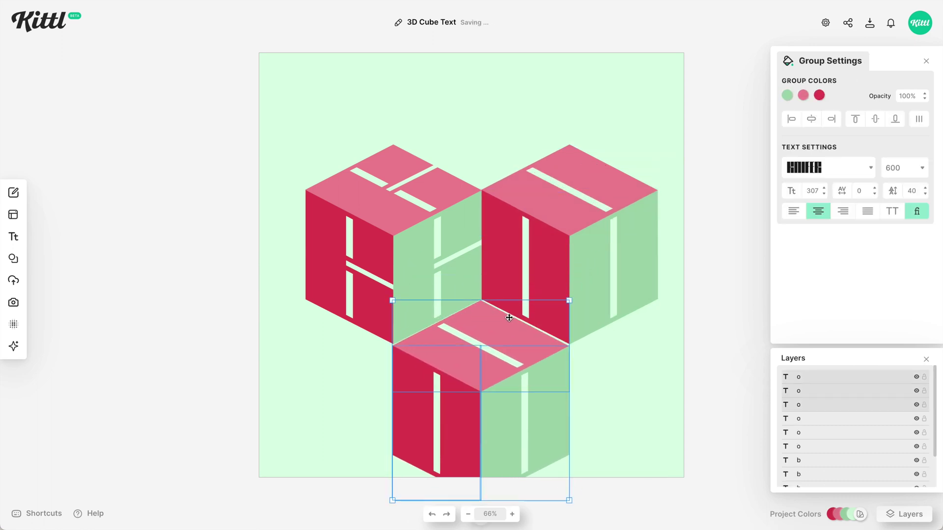
pyautogui.hotkey('ctrl', 'g')
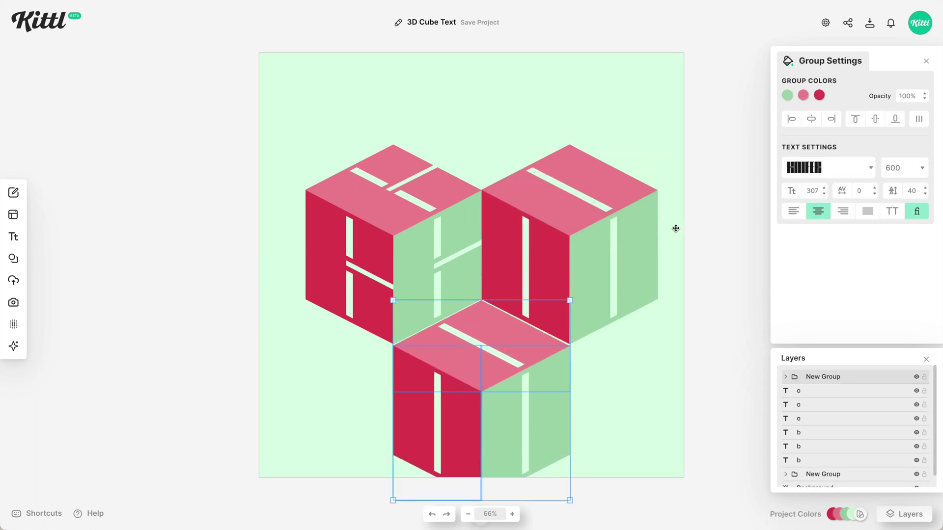
pyautogui.click(813, 119)
# Group and centre the two top cubes, close the gap, and move the stack up.
pyautogui.moveTo(673, 119); pyautogui.dragTo(344, 251)
pyautogui.hotkey('ctrl', 'g')
pyautogui.click(812, 119)
pyautogui.click(525, 436)
pyautogui.press('Up')
pyautogui.press('Up')
pyautogui.press('Up')
pyautogui.press('Up')
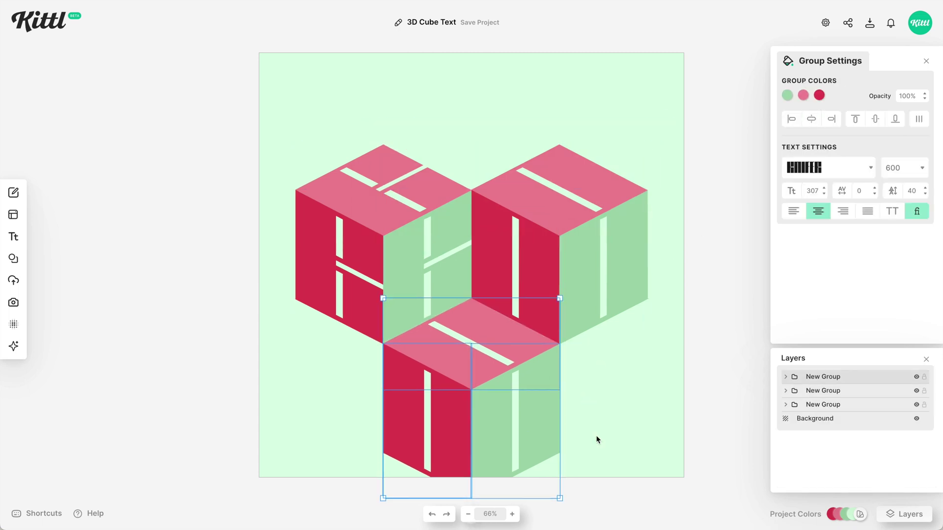
pyautogui.keyDown('shift'); pyautogui.click(585, 240); pyautogui.keyUp('shift')
pyautogui.moveTo(585, 240); pyautogui.dragTo(585, 192)
# Ungroup the bottom cube's letters and change its right-face letter to x.
pyautogui.click(448, 406)
pyautogui.hotkey('ctrl', 'shift', 'g')
pyautogui.doubleClick(448, 405)
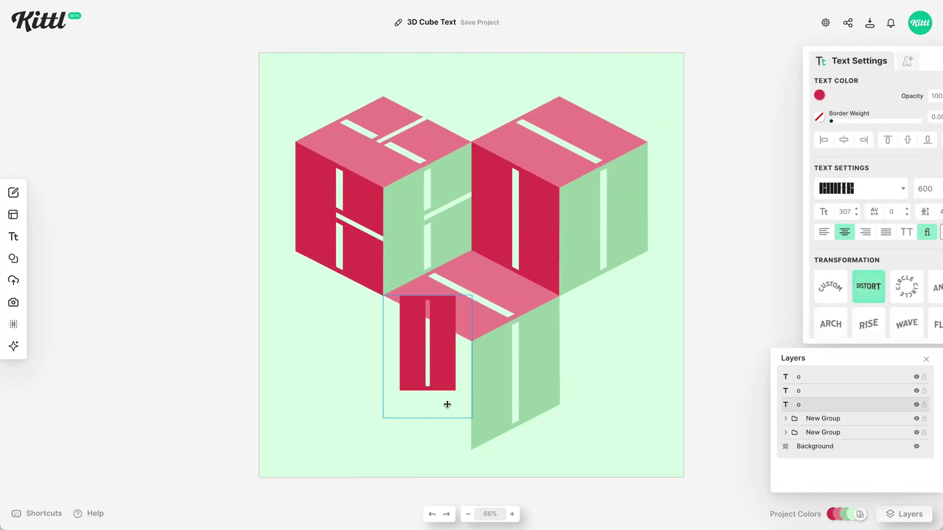
pyautogui.doubleClick(447, 405)
pyautogui.click(541, 409)
pyautogui.doubleClick(538, 406)
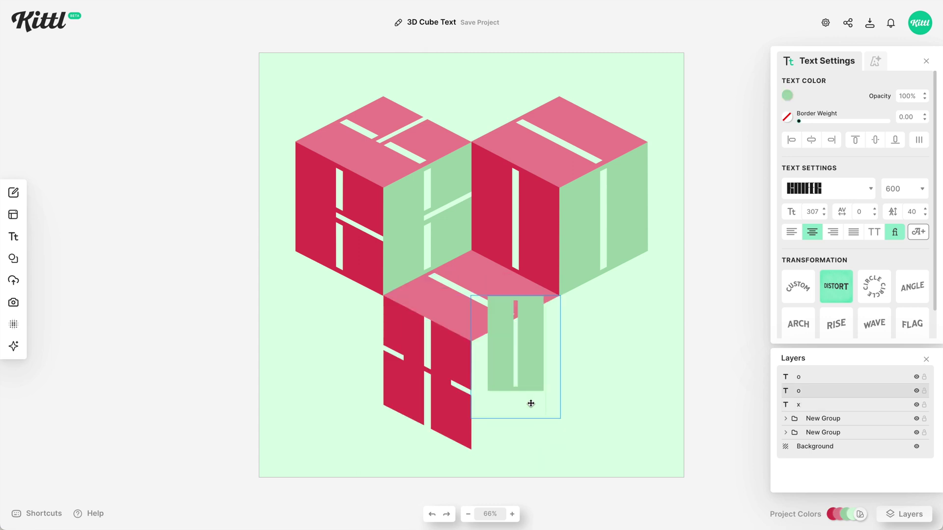
pyautogui.write('x')
pyautogui.press('Escape')
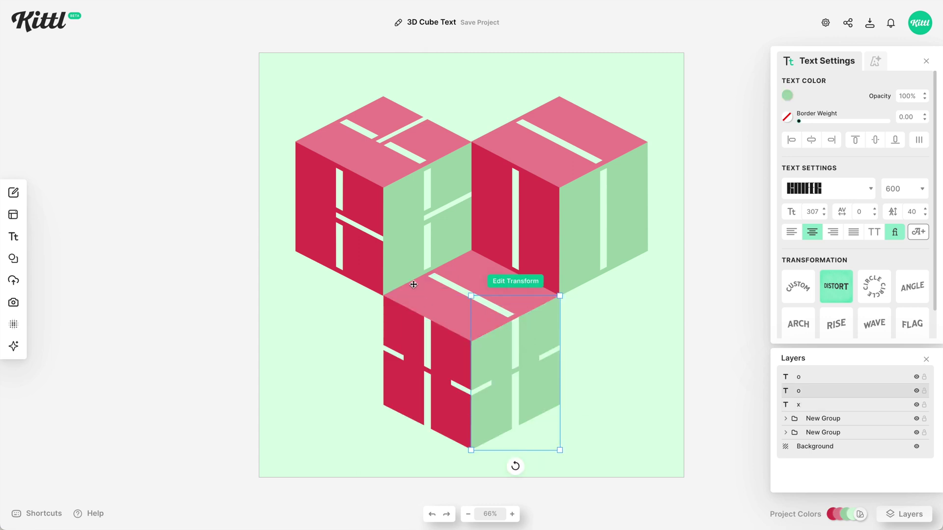
# Change the bottom cube's top-face letter to x.
pyautogui.click(444, 295)
pyautogui.doubleClick(446, 299)
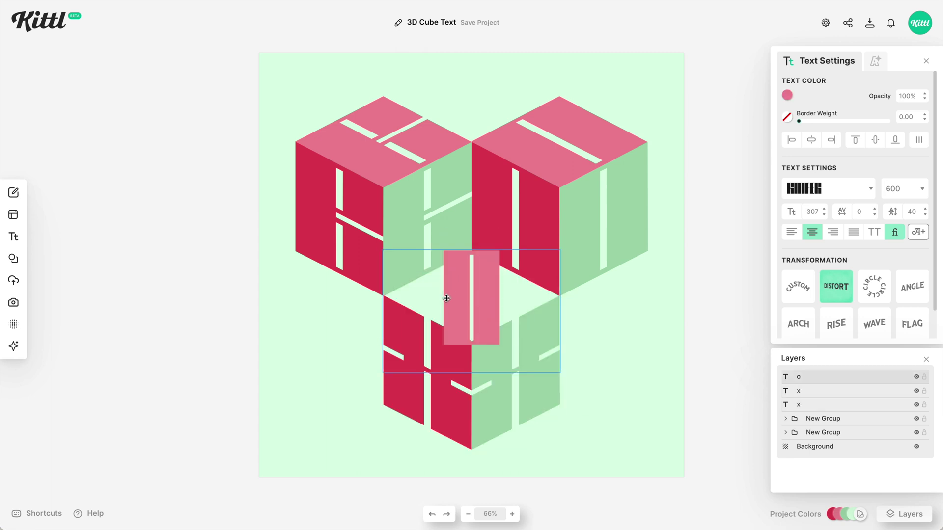
pyautogui.write('x')
pyautogui.click(664, 369)
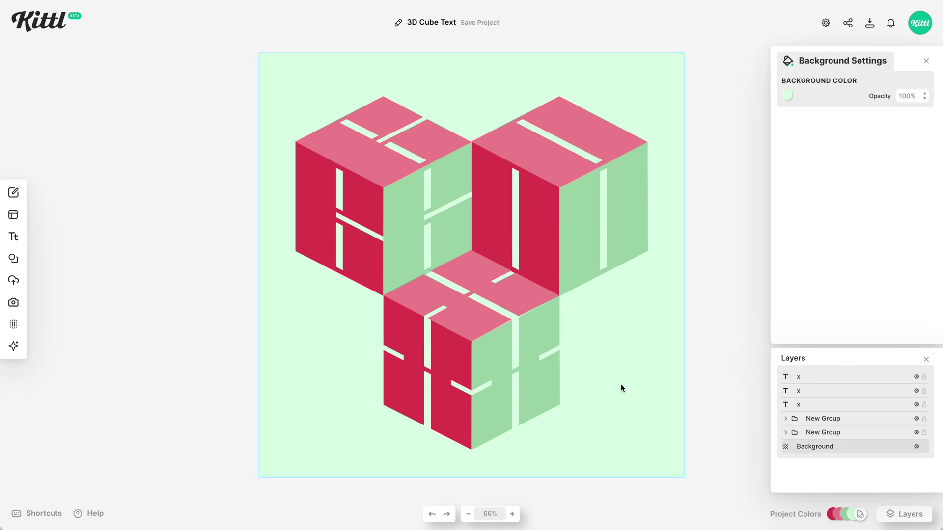
# Set the letters on all three cubes to the Mikodacs font, then deselect to view BOX.
pyautogui.moveTo(652, 465); pyautogui.dragTo(343, 140)
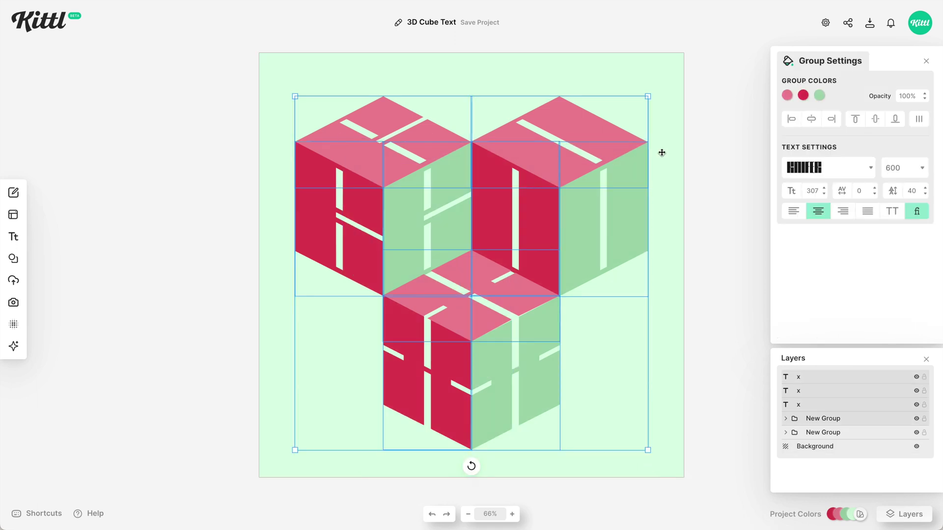
pyautogui.click(819, 169)
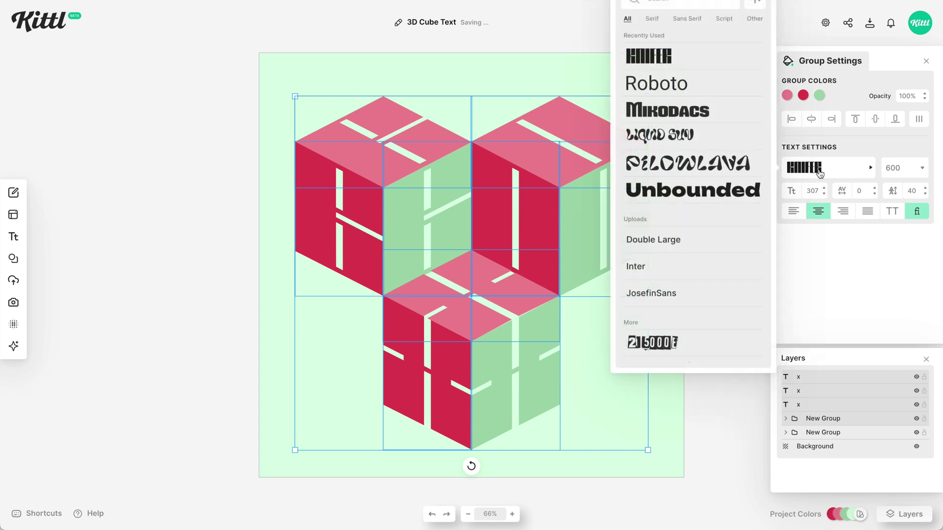
pyautogui.click(721, 118)
pyautogui.click(693, 442)
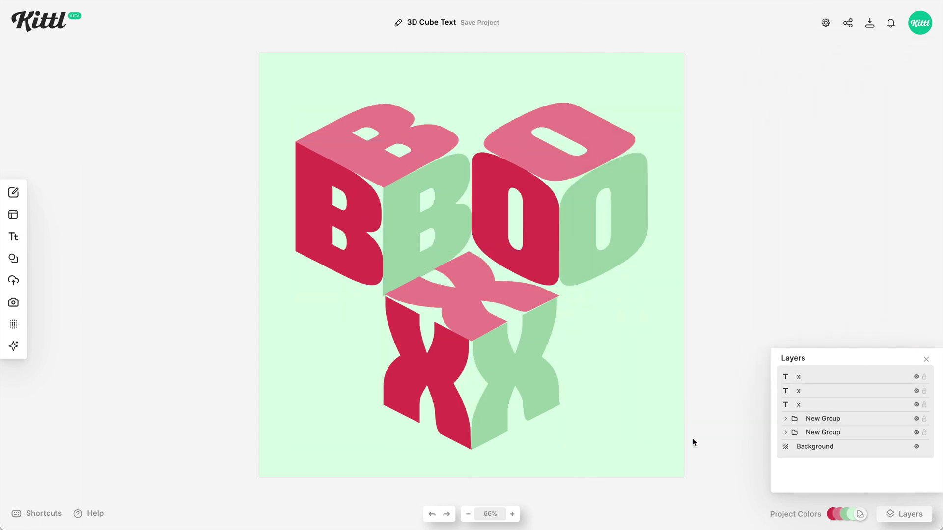